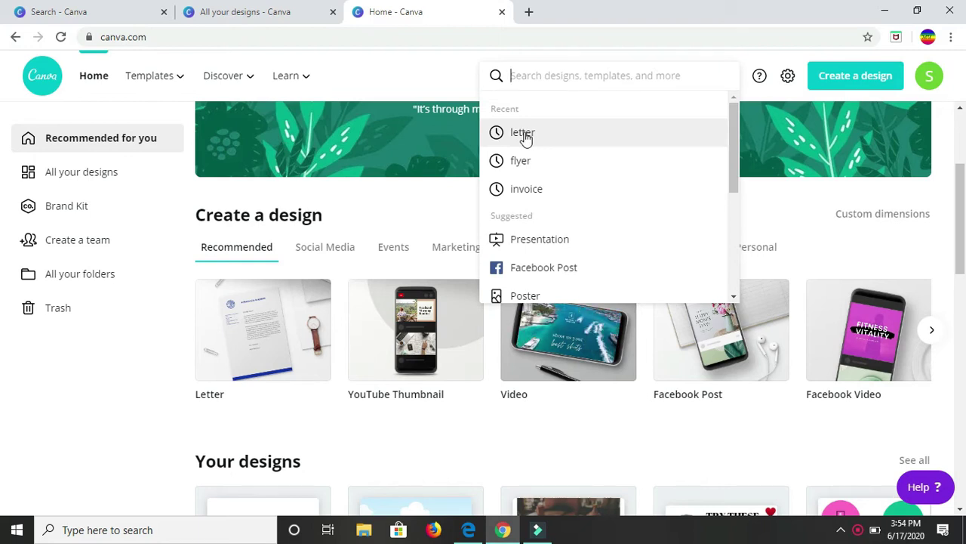
- Search the templates for "letter" and create a blank US Letter design
click(526, 139)
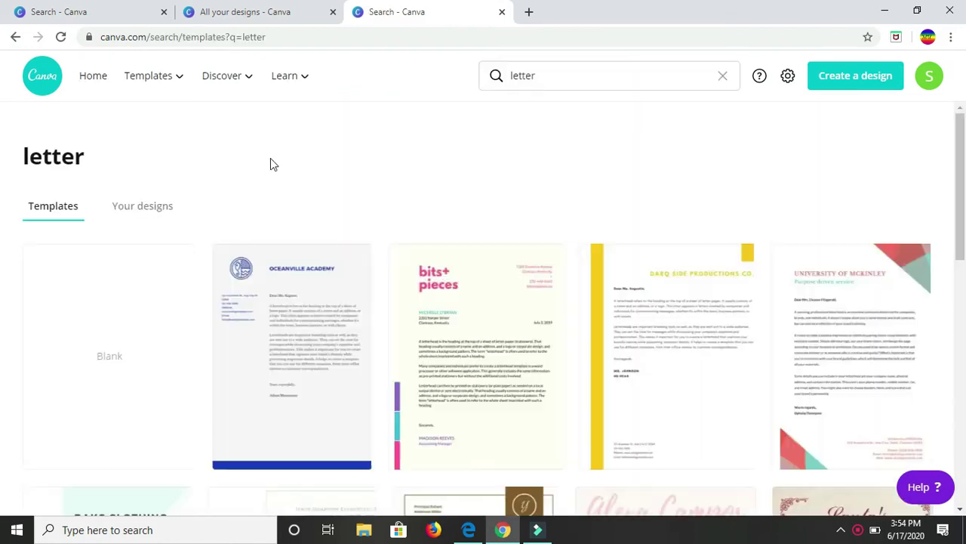
click(109, 368)
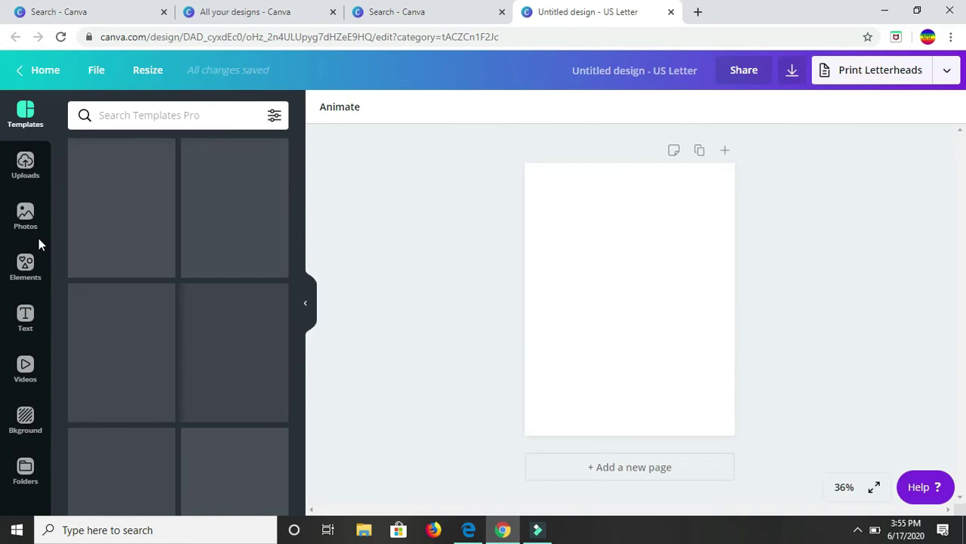
- Find the plain solid line with the LINES elements search, add it and move it to the upper part of the page
click(23, 270)
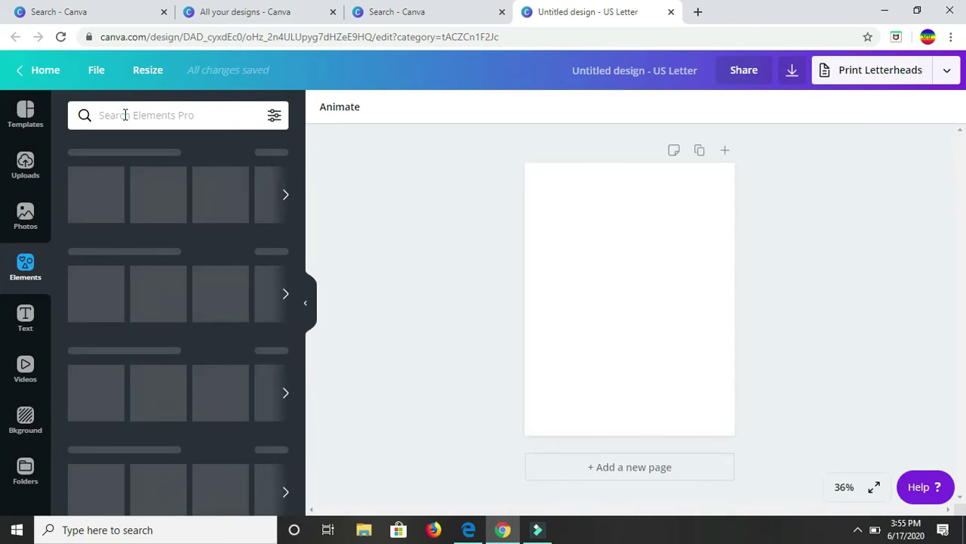
click(126, 115)
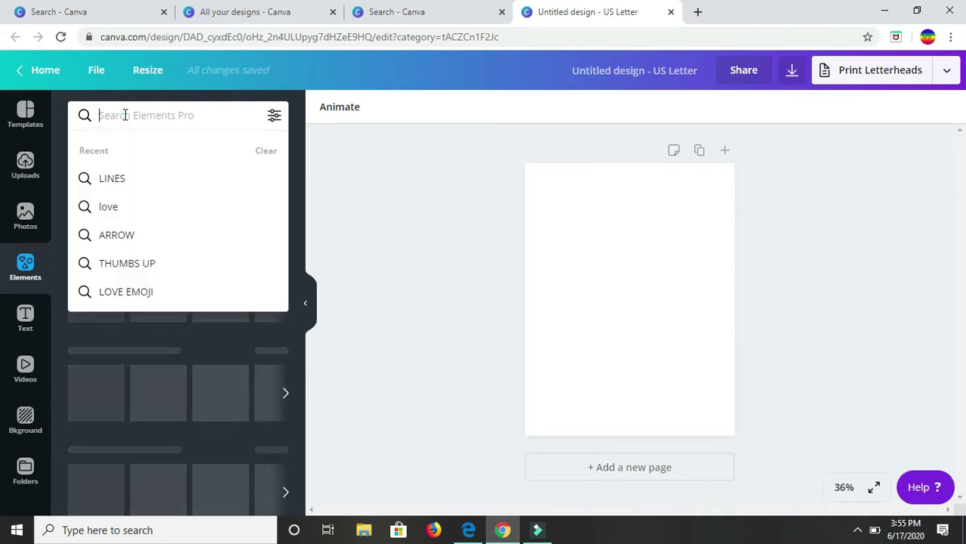
click(112, 178)
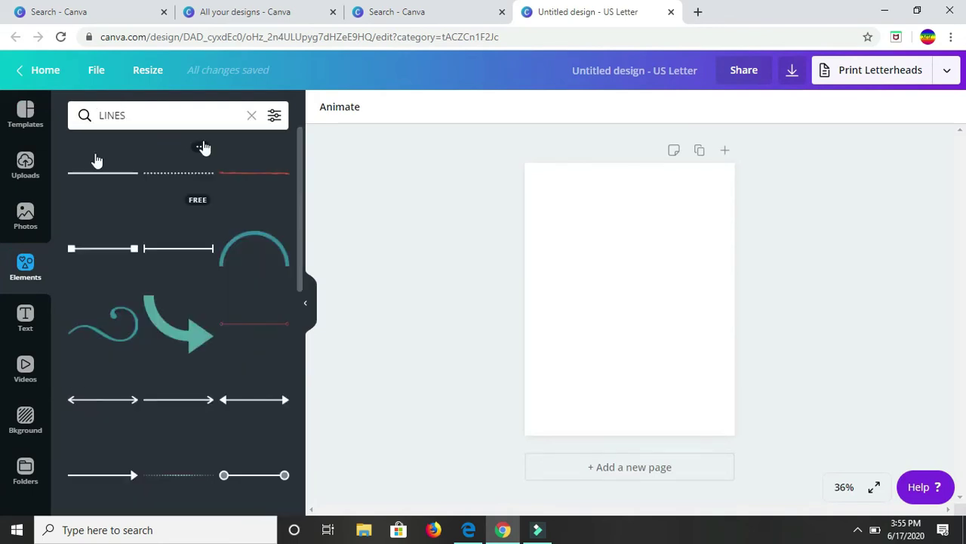
click(107, 174)
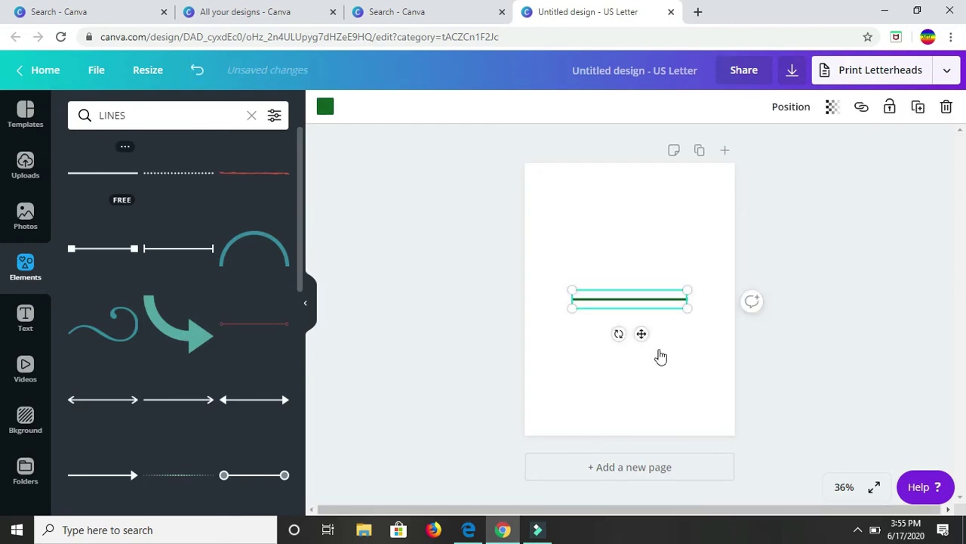
drag(651, 305, 618, 235)
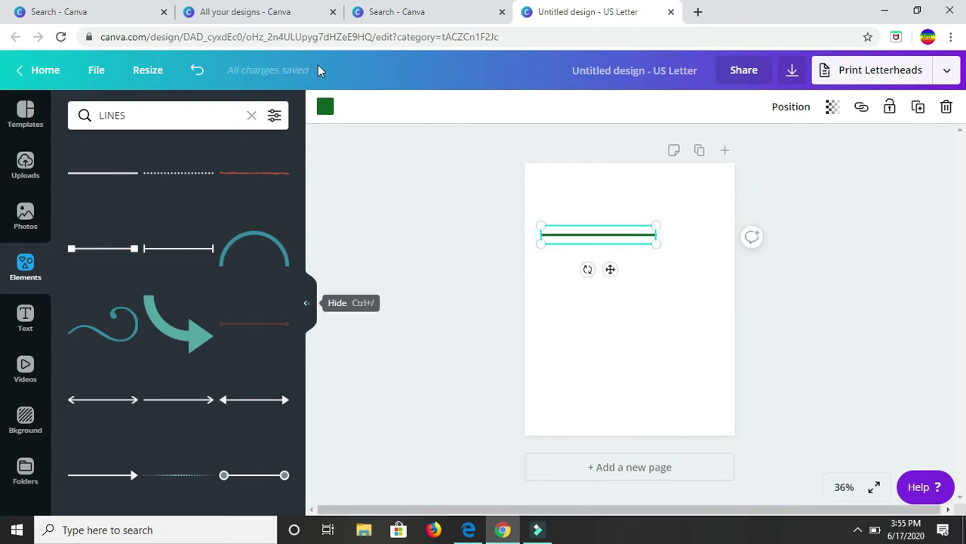
- Change the line's color to the default black
key(ctrl+slash)
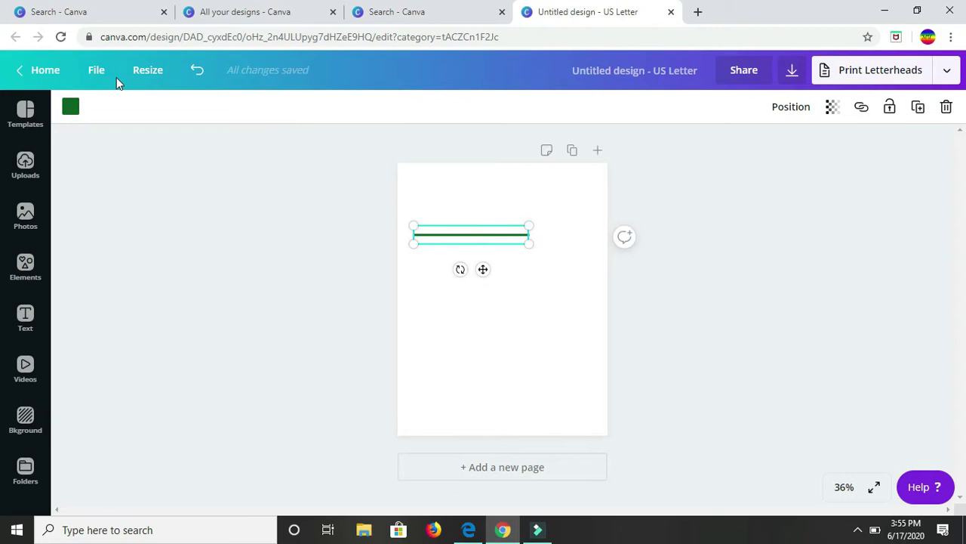
click(71, 111)
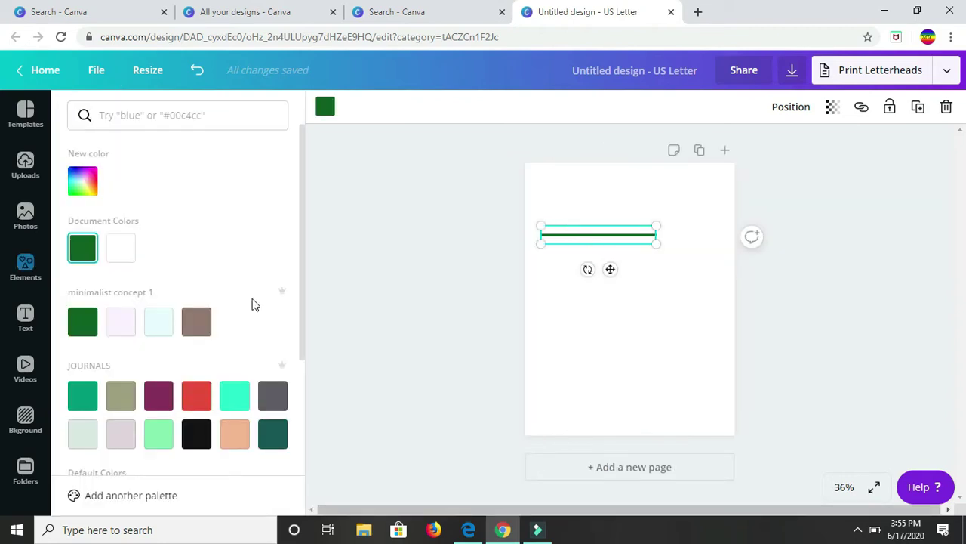
scroll(254, 303, down, 2)
click(79, 339)
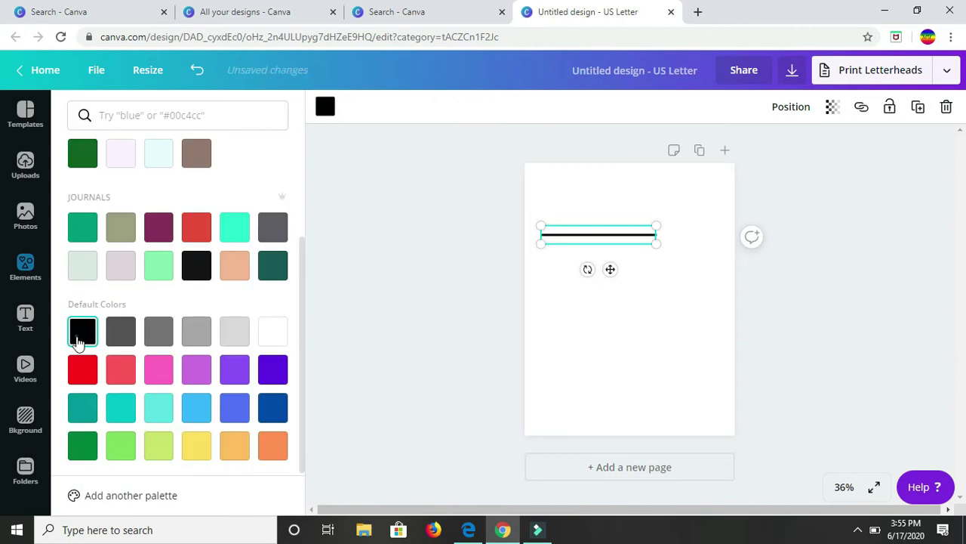
click(410, 224)
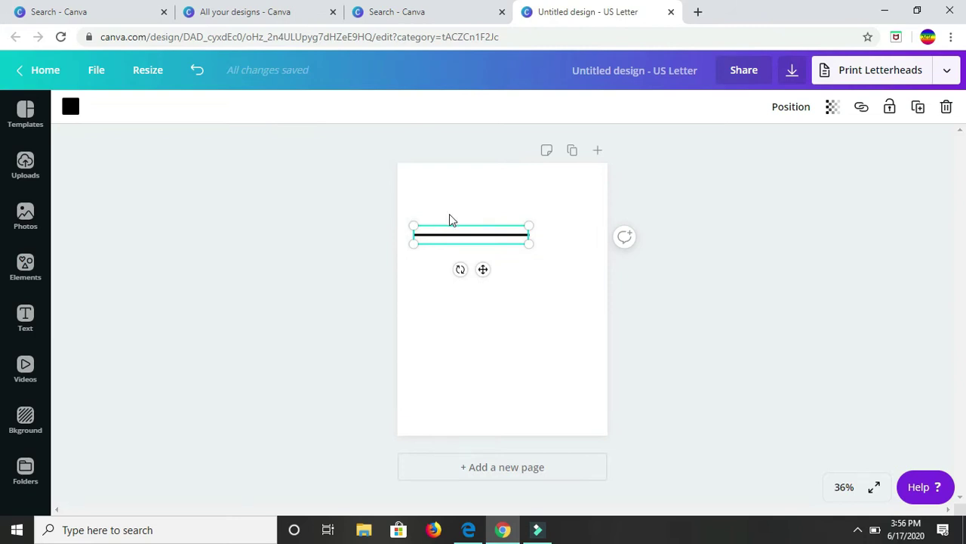
- Scale the black line down proportionally in two passes to make it thinner, checking it at 100% zoom
click(528, 242)
drag(526, 240, 464, 228)
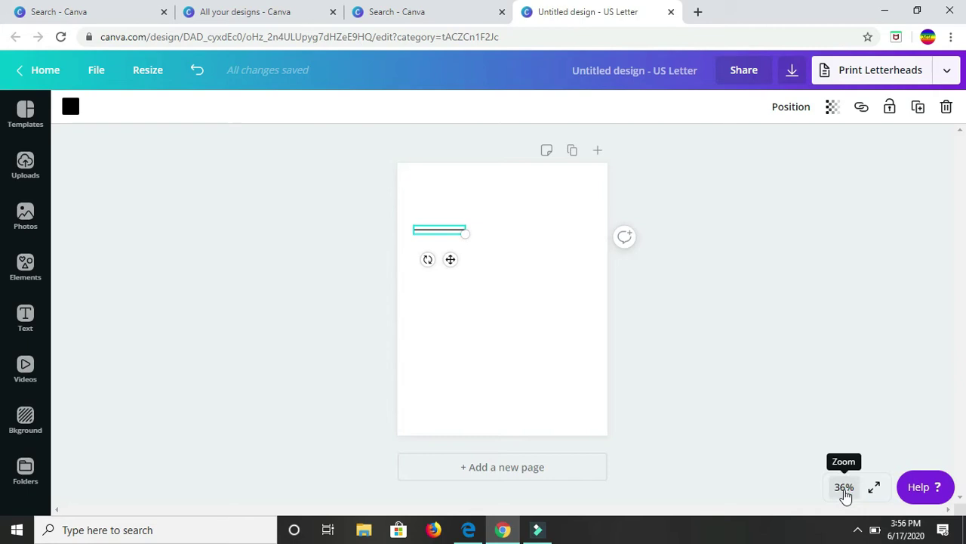
click(845, 489)
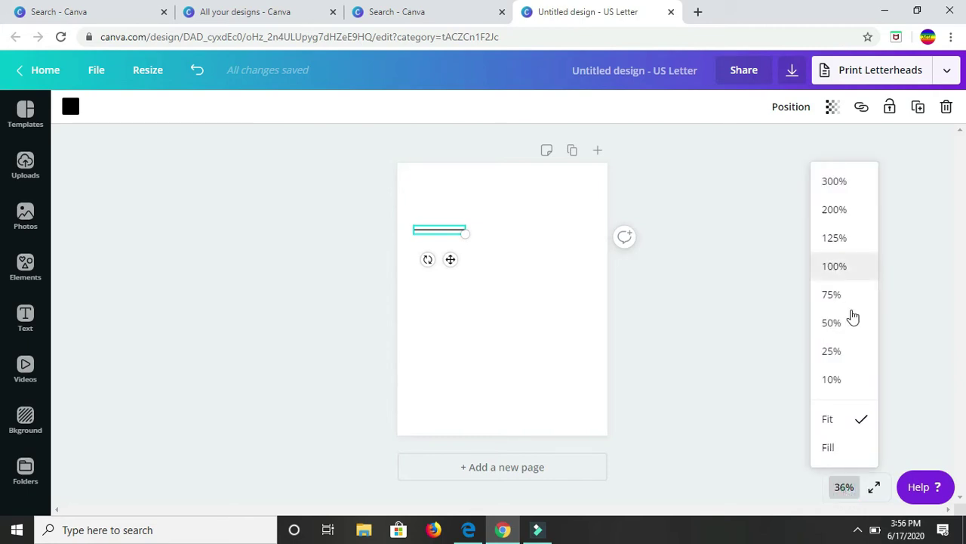
click(846, 270)
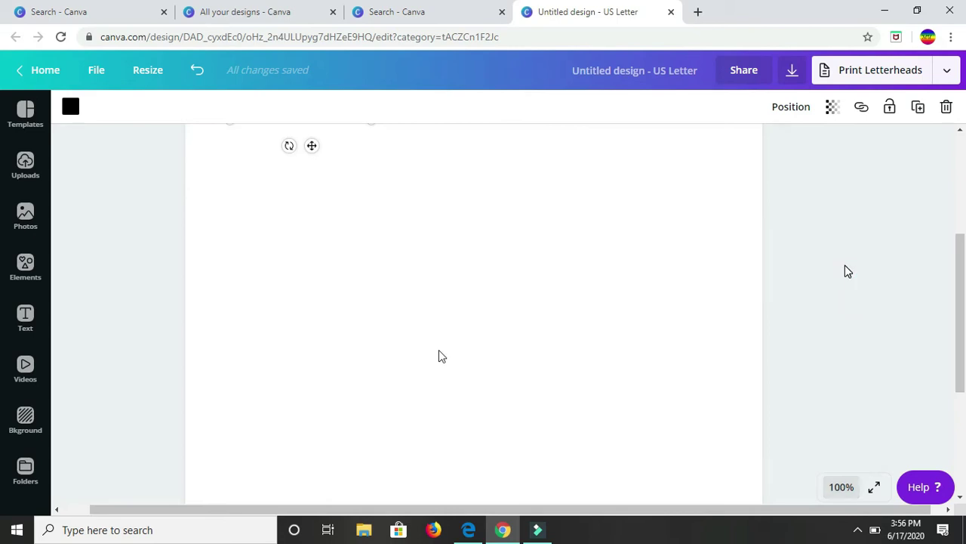
scroll(441, 355, up, 1)
scroll(441, 355, up, 1)
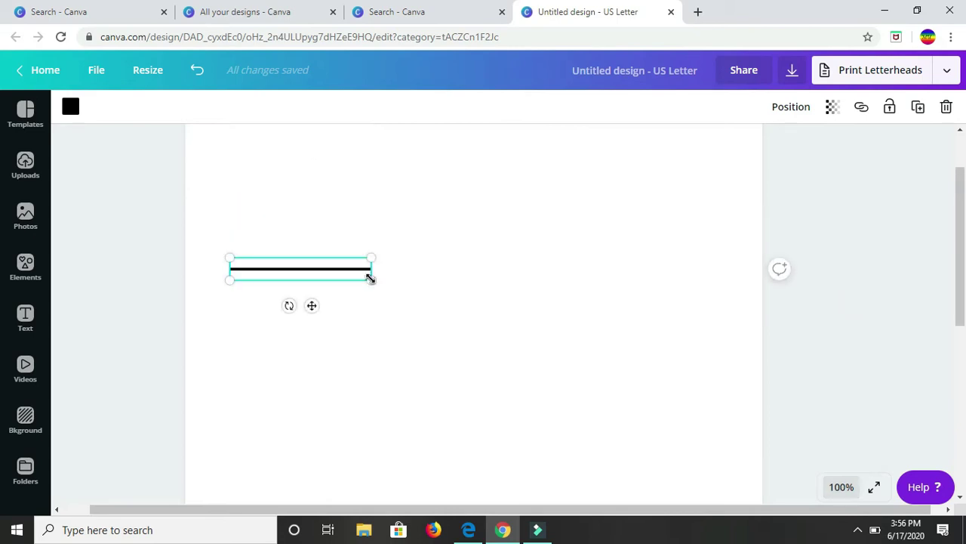
drag(365, 277, 346, 260)
scroll(569, 262, up, 1)
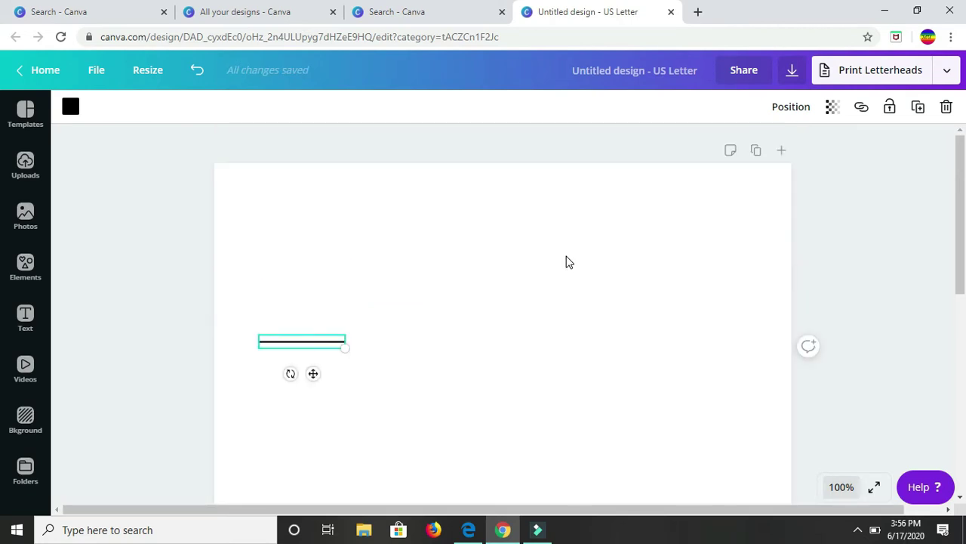
- Move the thin line closer to the top of the page and stretch both ends to the side margins
drag(316, 349, 339, 257)
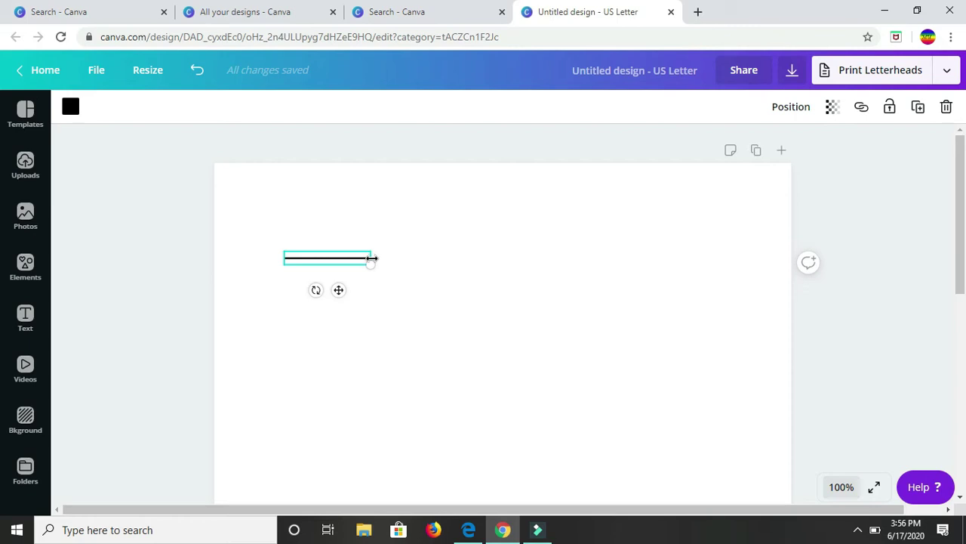
drag(370, 258, 736, 247)
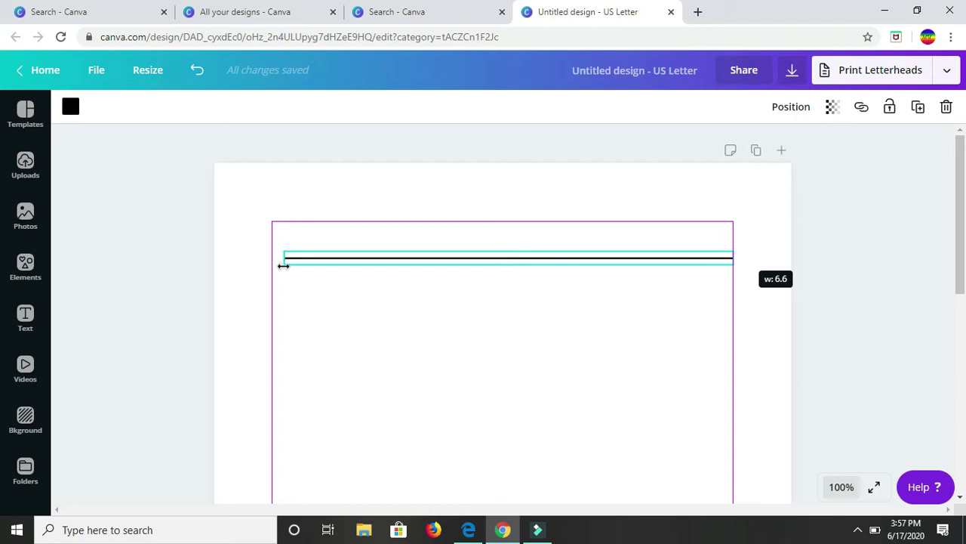
drag(283, 265, 287, 259)
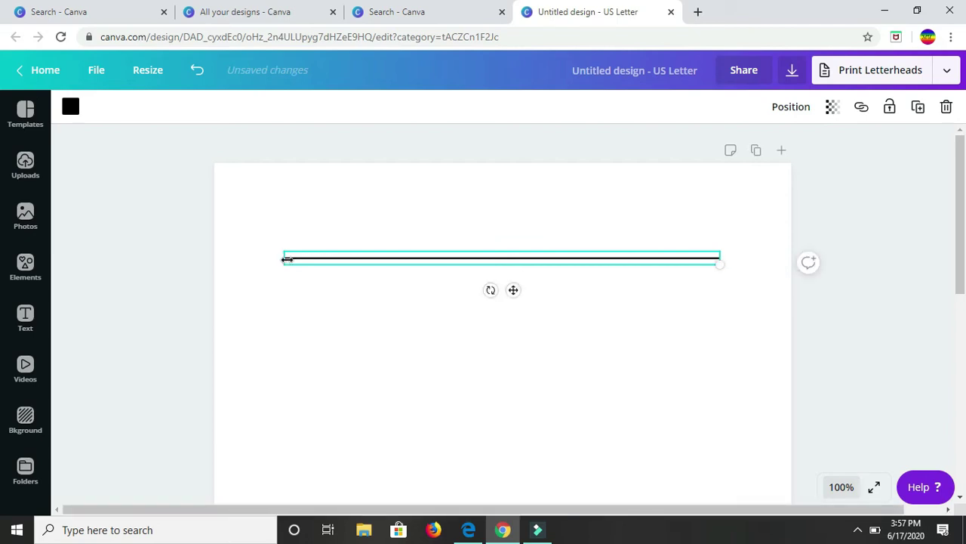
click(287, 259)
drag(258, 256, 277, 264)
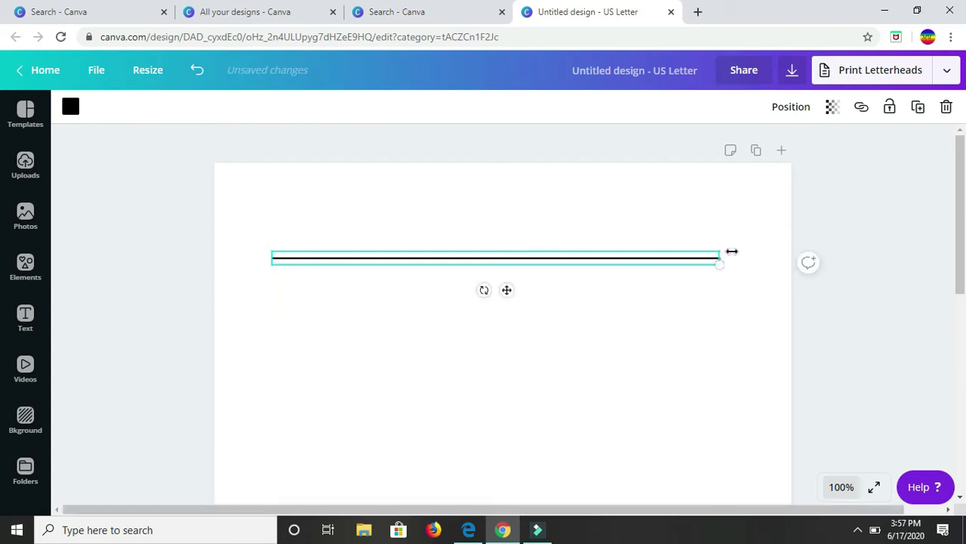
mouse_move(731, 251)
mouse_down()
mouse_move(723, 251)
mouse_move(734, 253)
mouse_up()
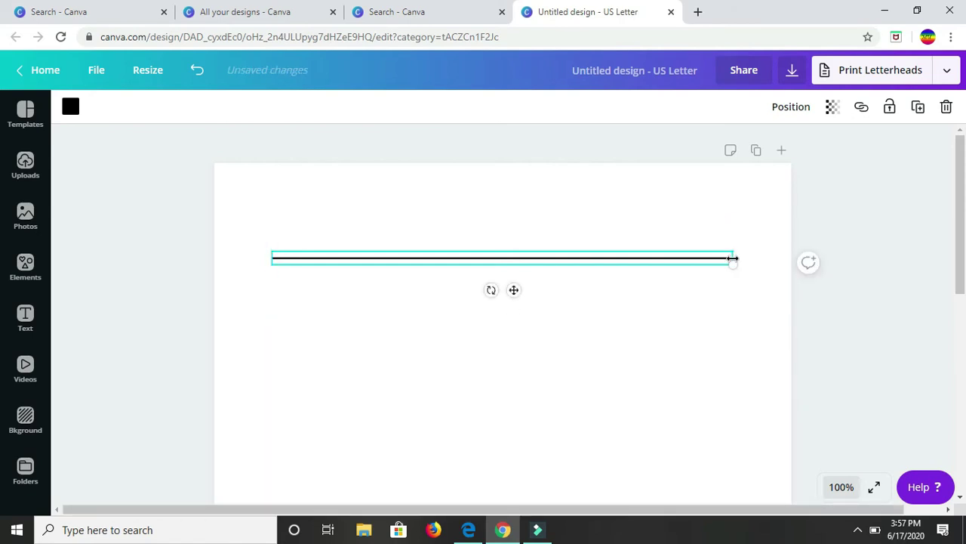
drag(727, 257, 729, 257)
drag(734, 259, 729, 256)
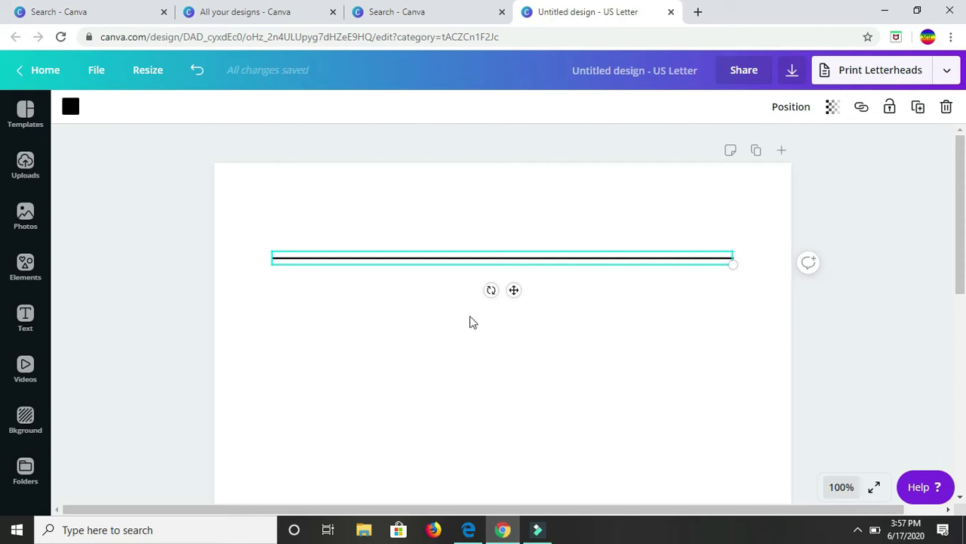
- Duplicate the line and place the copy a short distance below, aligned with the first line's ends
click(919, 110)
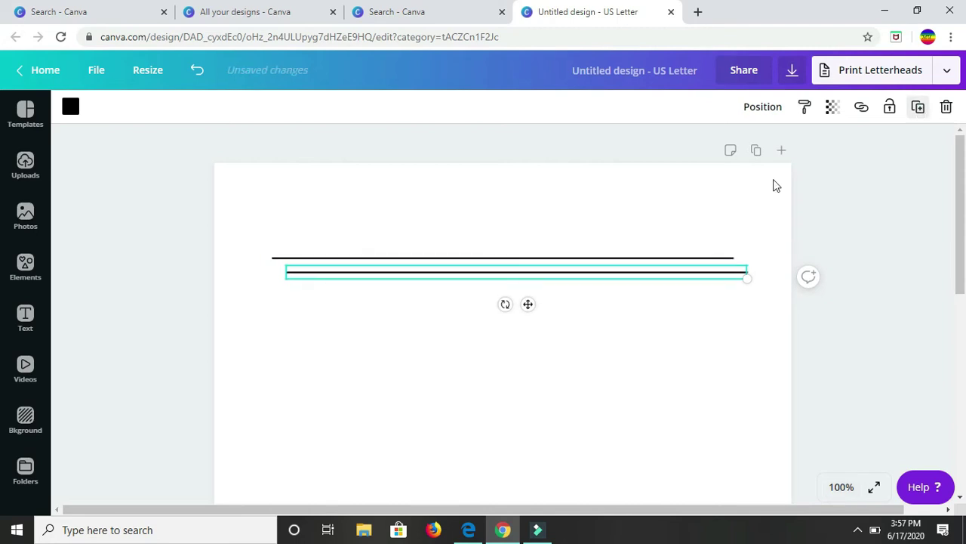
mouse_move(546, 272)
mouse_down()
mouse_move(519, 272)
mouse_move(530, 275)
mouse_up()
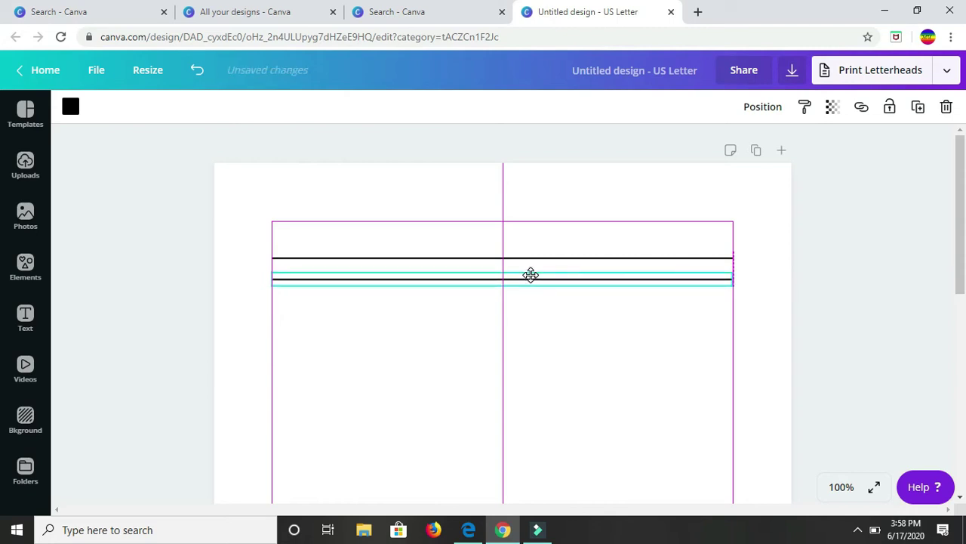
drag(531, 275, 531, 280)
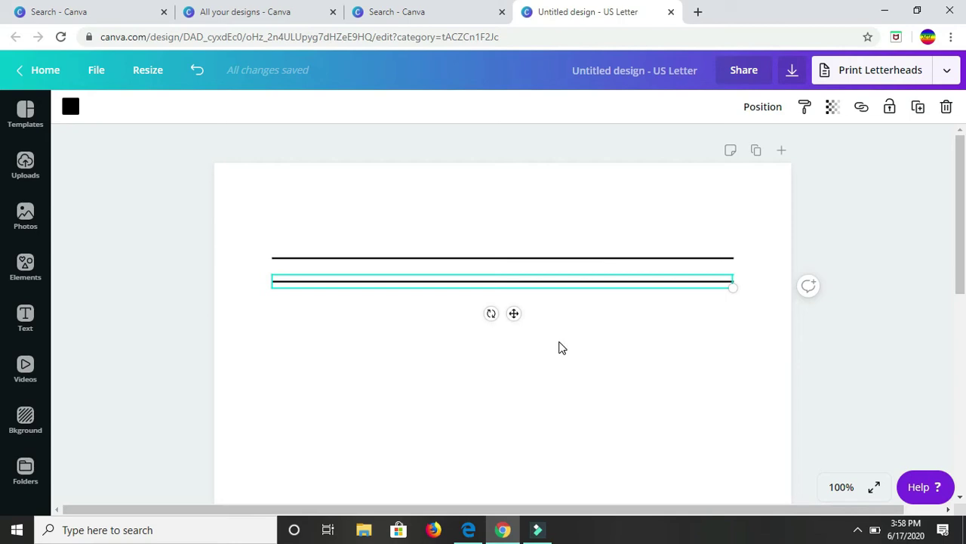
- Copy the second line and paste three more copies onto the page
key(ctrl+c)
key(ctrl+v)
key(ctrl+v)
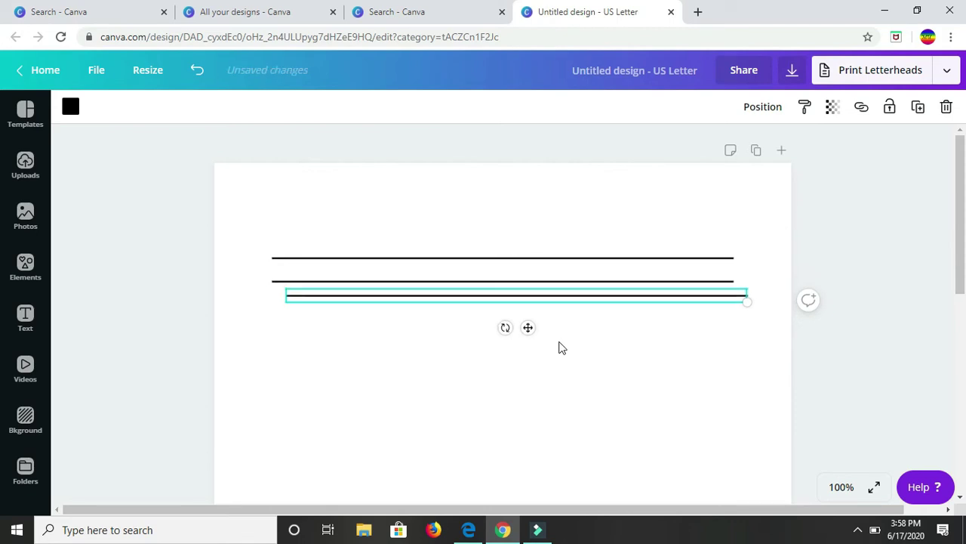
key(ctrl+v)
key(ctrl+v)
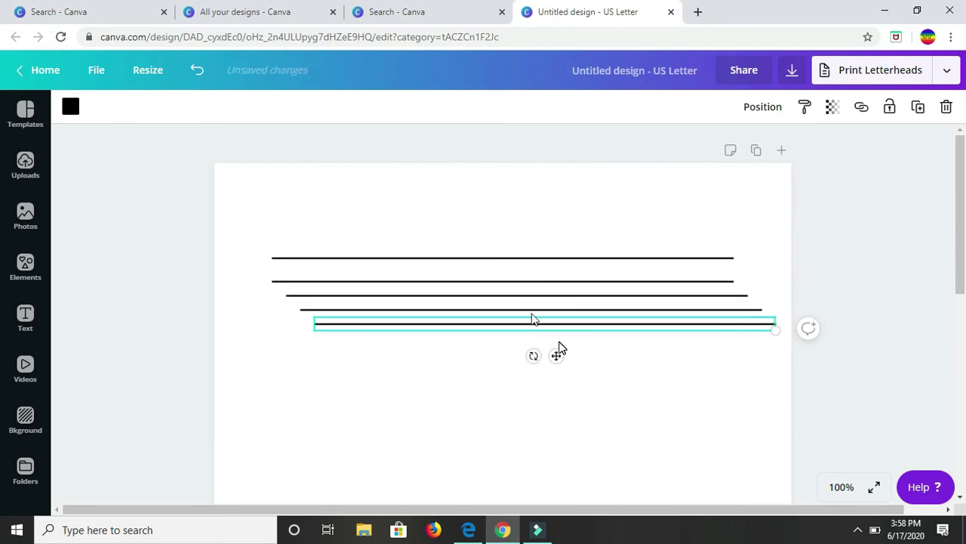
- Arrange the three pasted lines below the second one, aligned with the margins and evenly spaced
shift+click(498, 295)
click(521, 326)
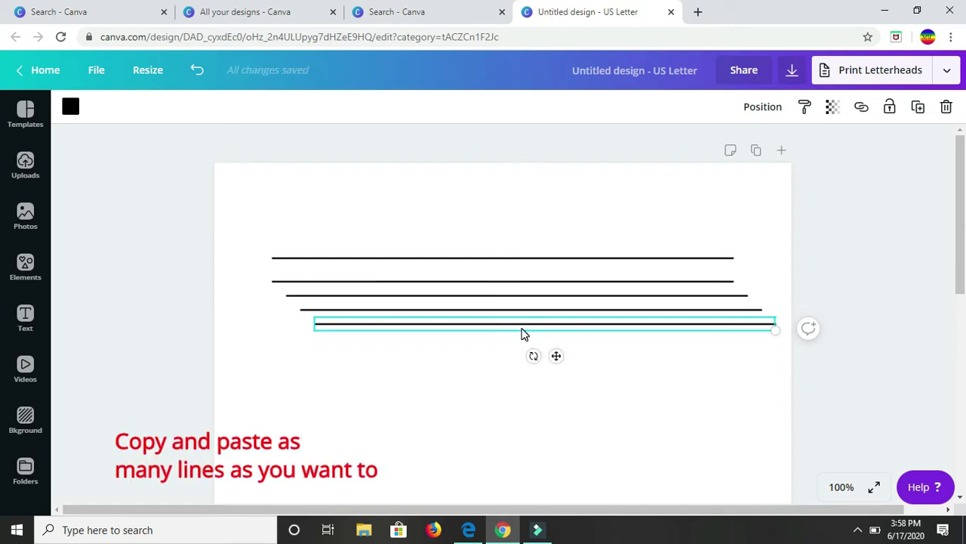
drag(528, 329, 471, 303)
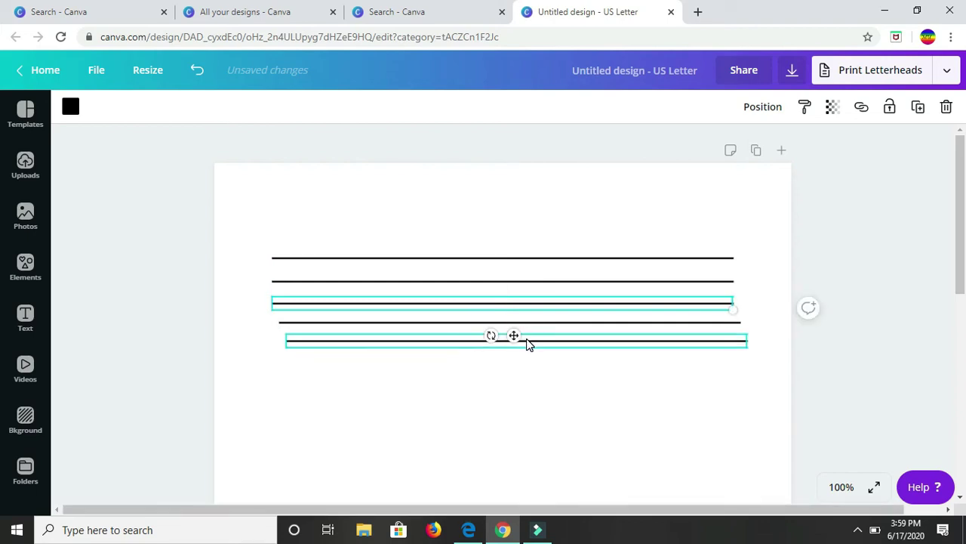
click(526, 342)
drag(526, 341, 519, 369)
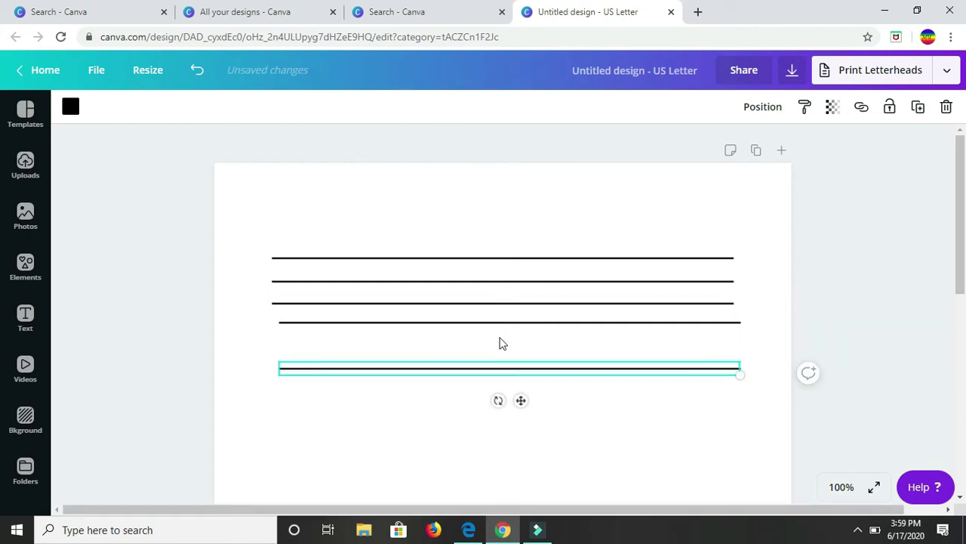
mouse_move(487, 322)
mouse_down()
mouse_move(481, 327)
mouse_move(488, 323)
mouse_up()
drag(529, 370, 520, 350)
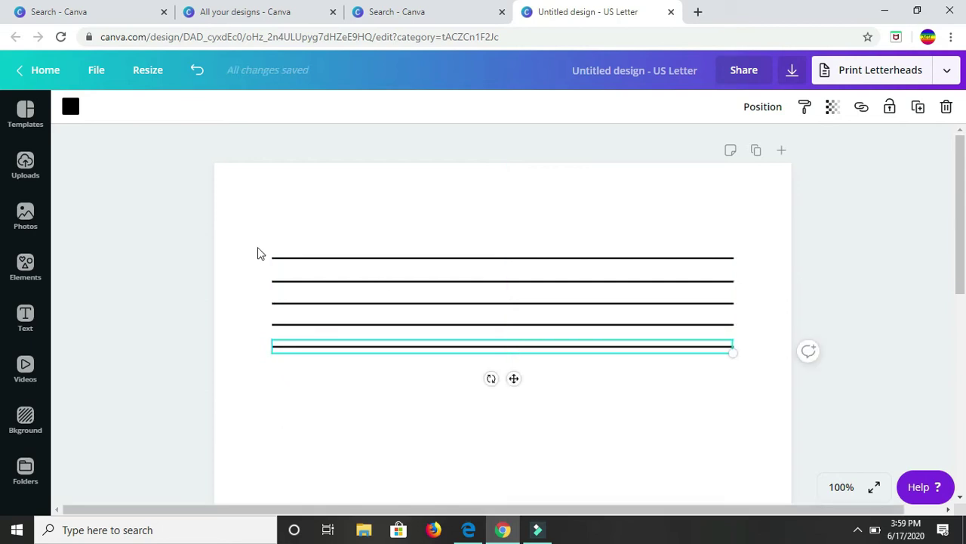
- Set the page zoom to 75%, select all five lines together and duplicate them
scroll(513, 255, down, 5)
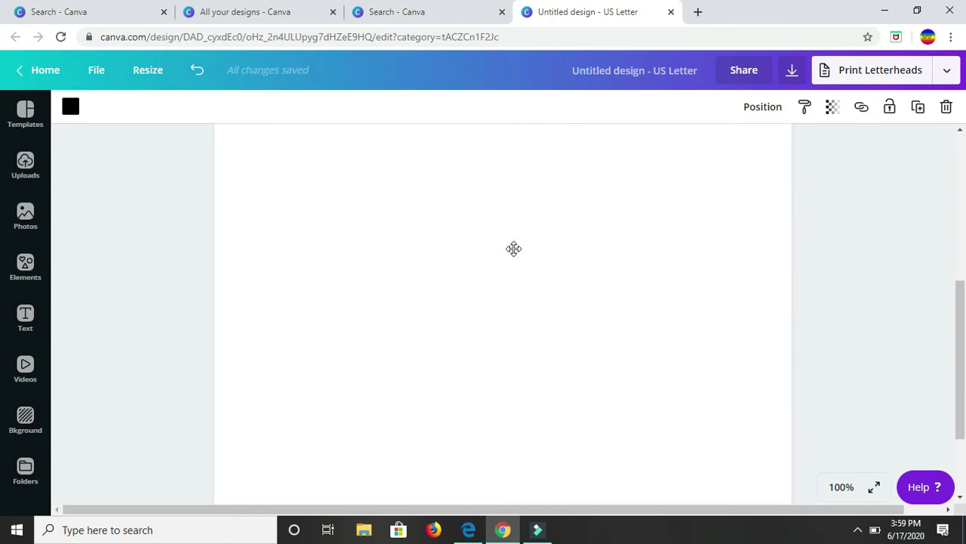
scroll(514, 255, down, 1)
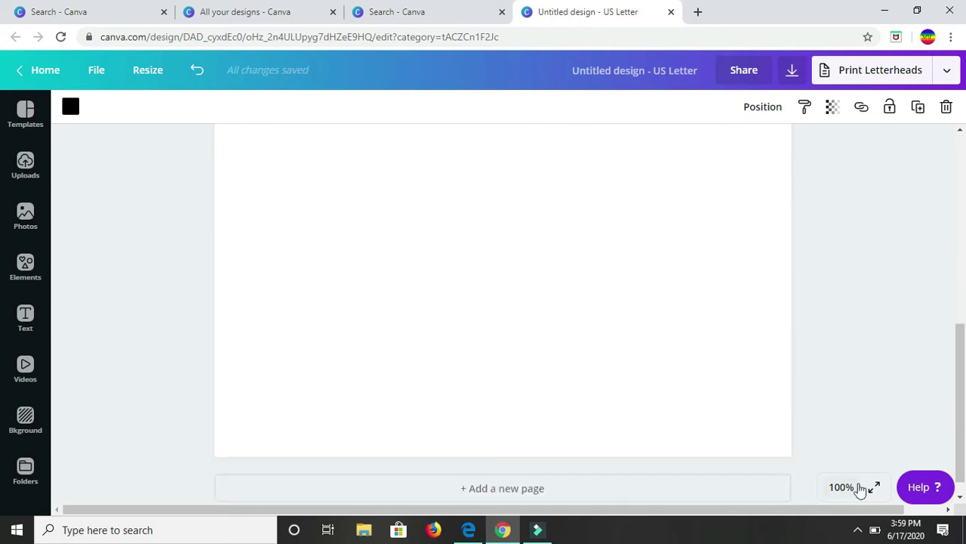
click(844, 488)
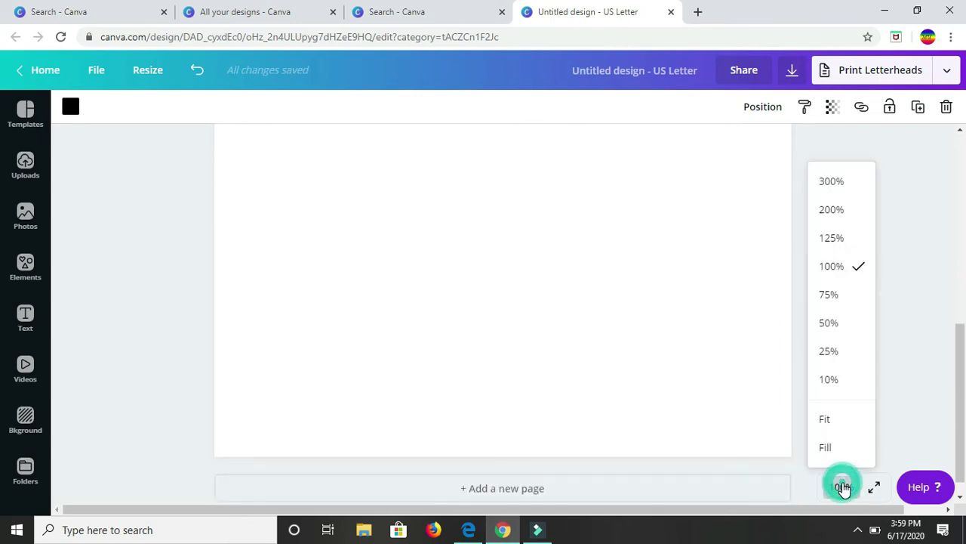
click(838, 296)
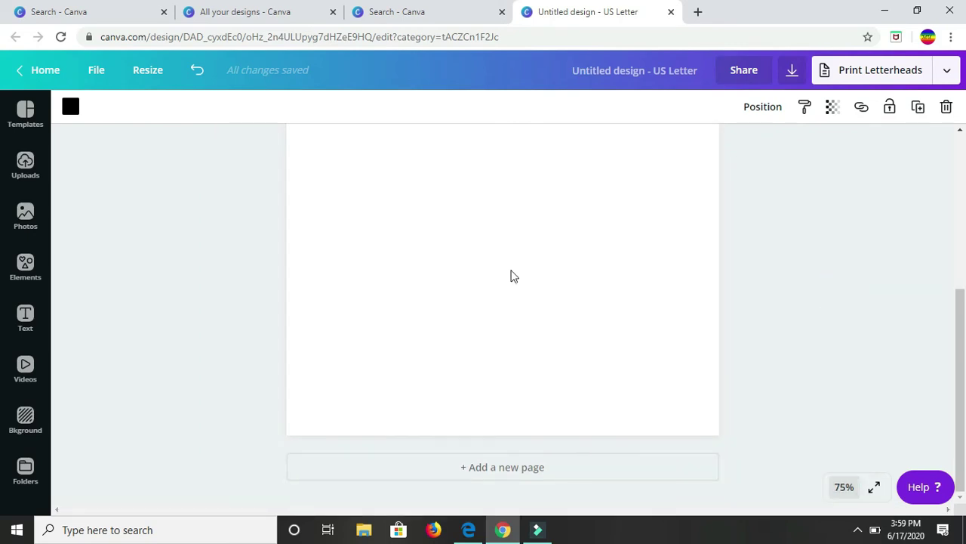
scroll(510, 276, up, 3)
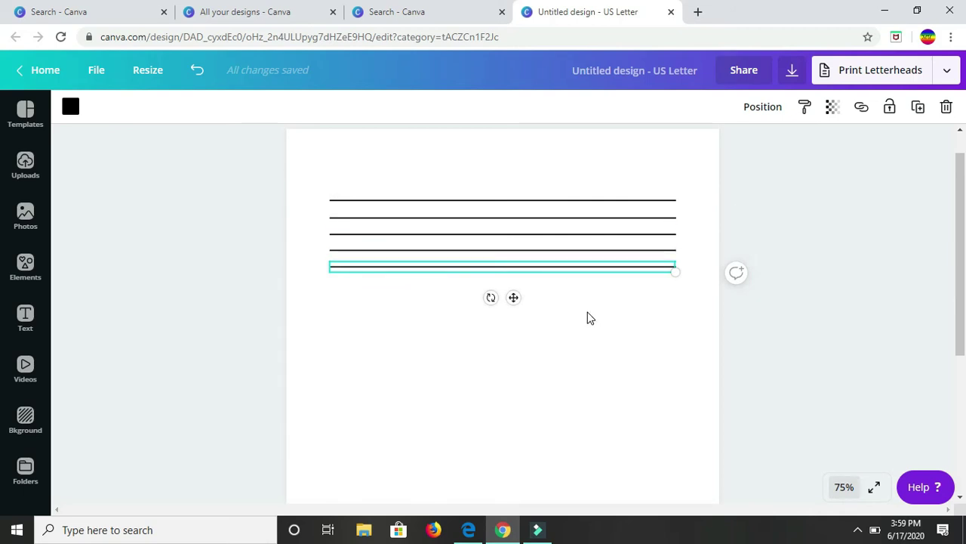
click(328, 183)
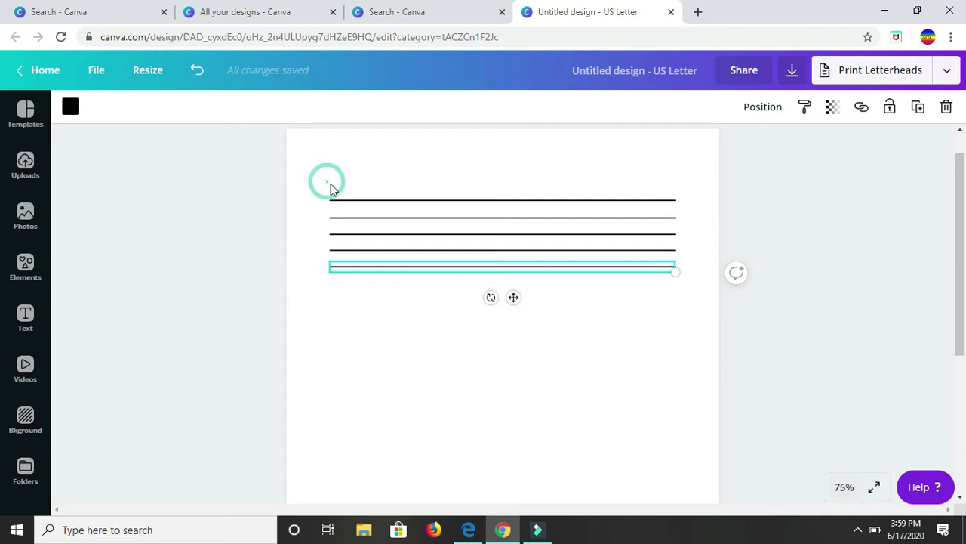
drag(331, 183, 679, 275)
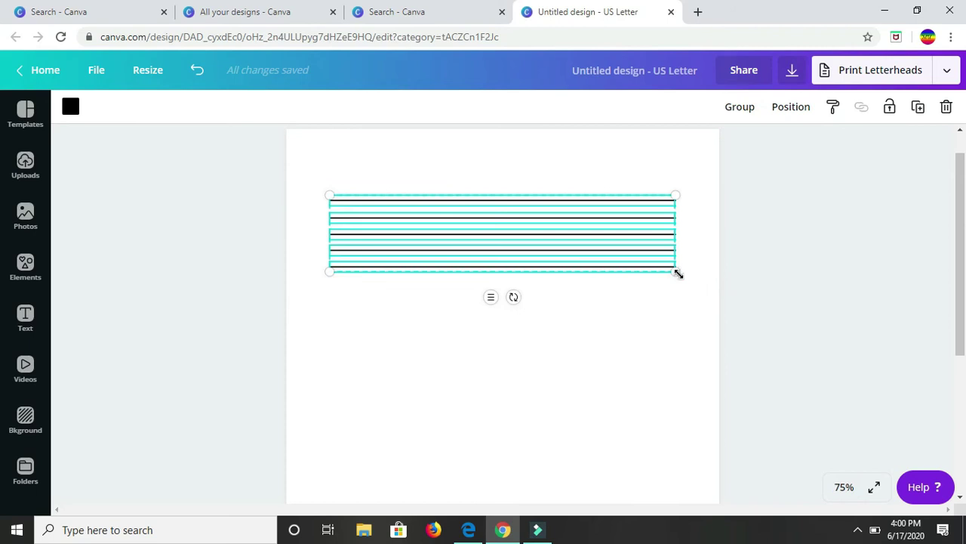
click(920, 110)
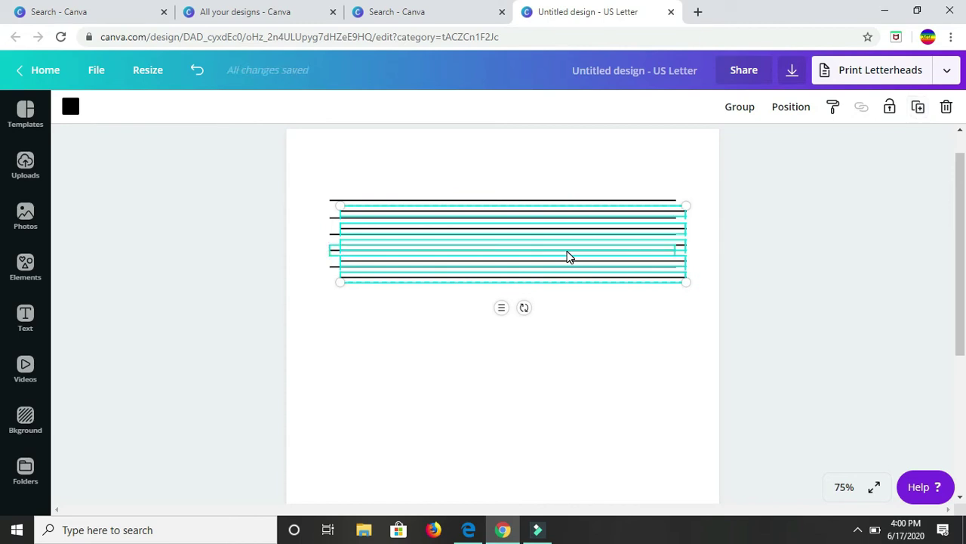
- Place the five duplicated lines just below the original five, aligned with the side margins and matching the line spacing
drag(569, 257, 565, 331)
drag(553, 292, 552, 301)
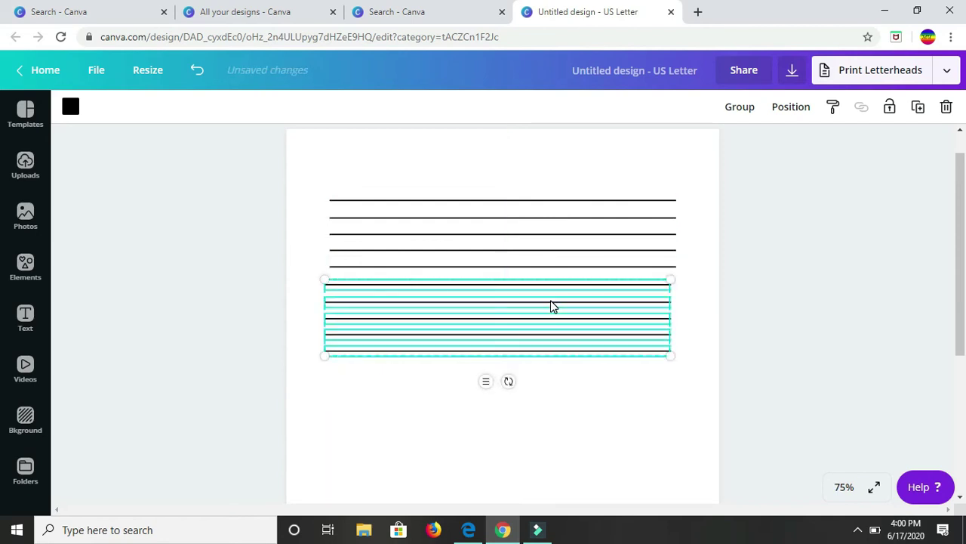
drag(562, 308, 565, 305)
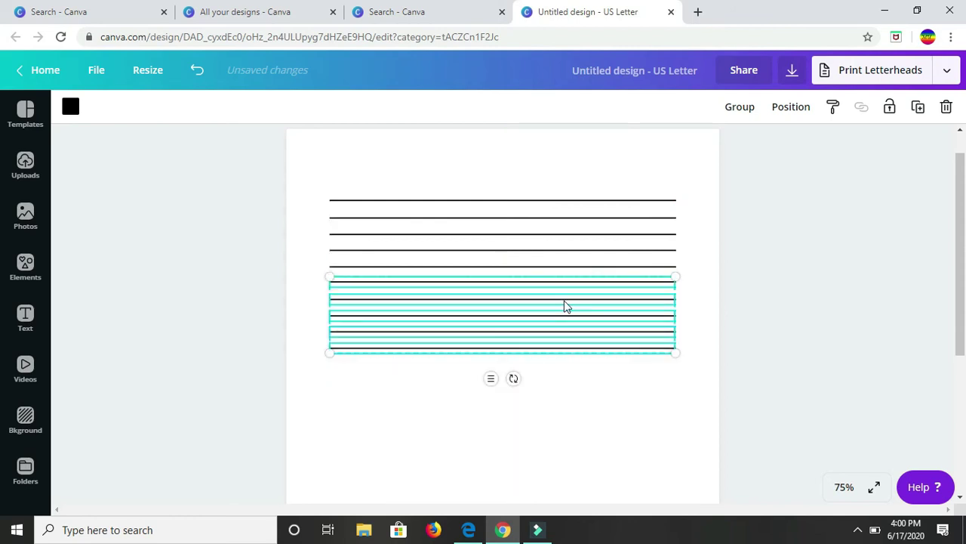
click(585, 387)
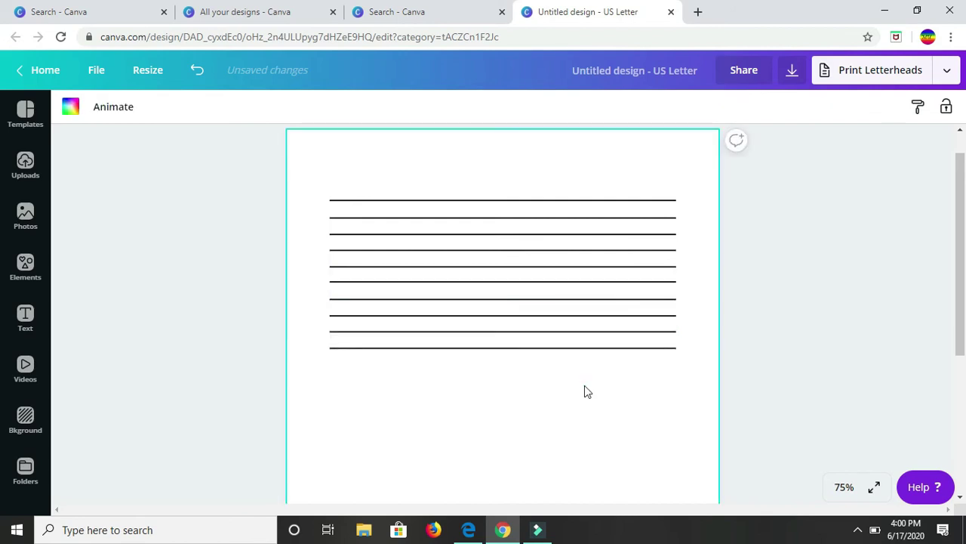
- Try duplicating all ten lines and moving the copies below them, and undo both changes
scroll(572, 178, down, 1)
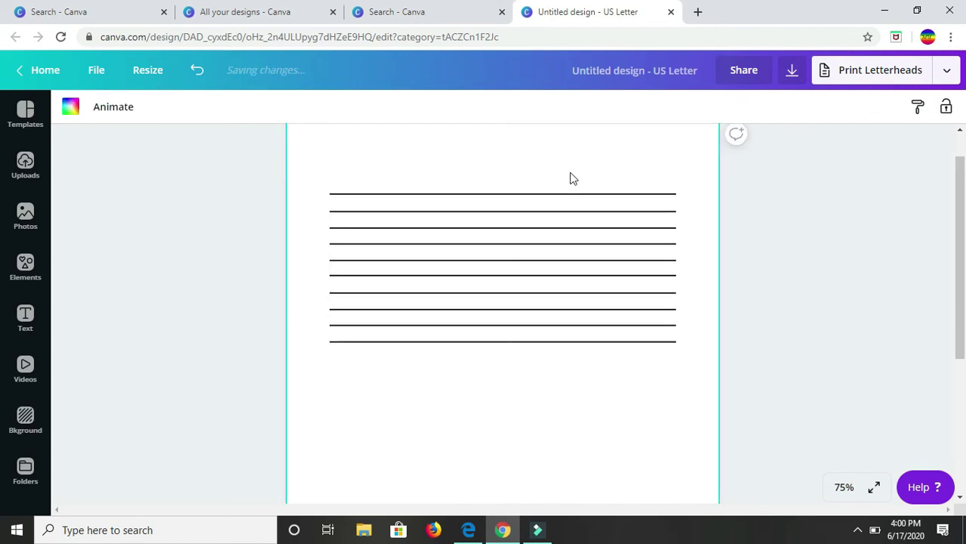
scroll(572, 178, down, 3)
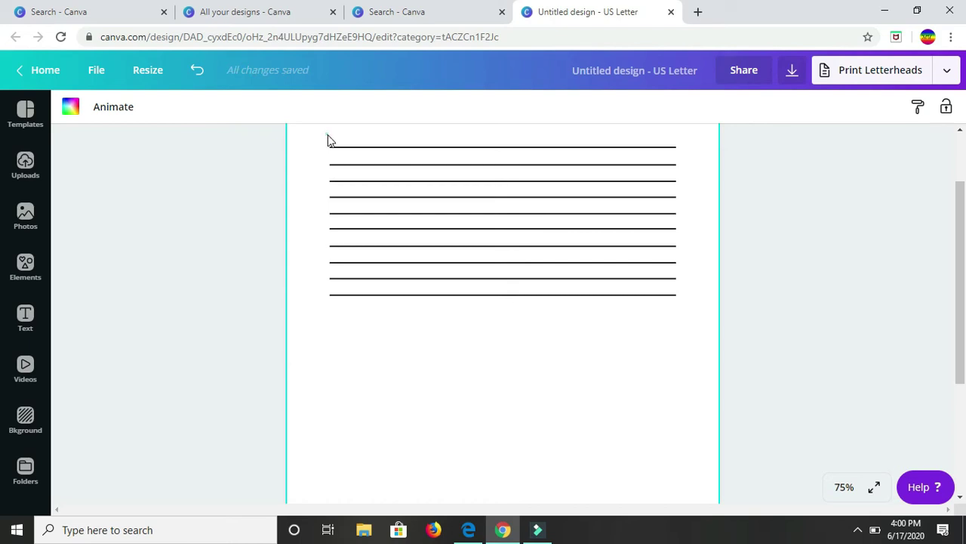
drag(629, 304, 679, 297)
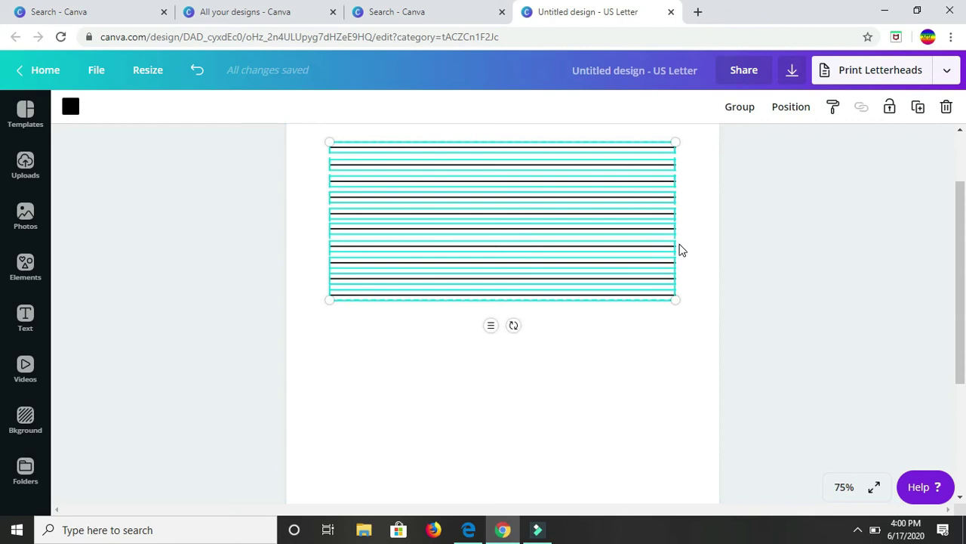
key(ctrl+d)
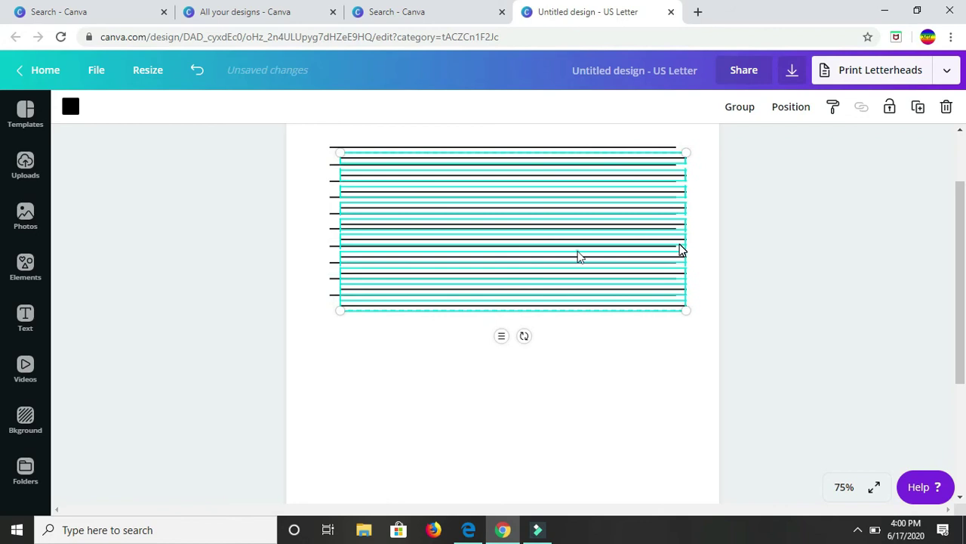
drag(577, 257, 579, 442)
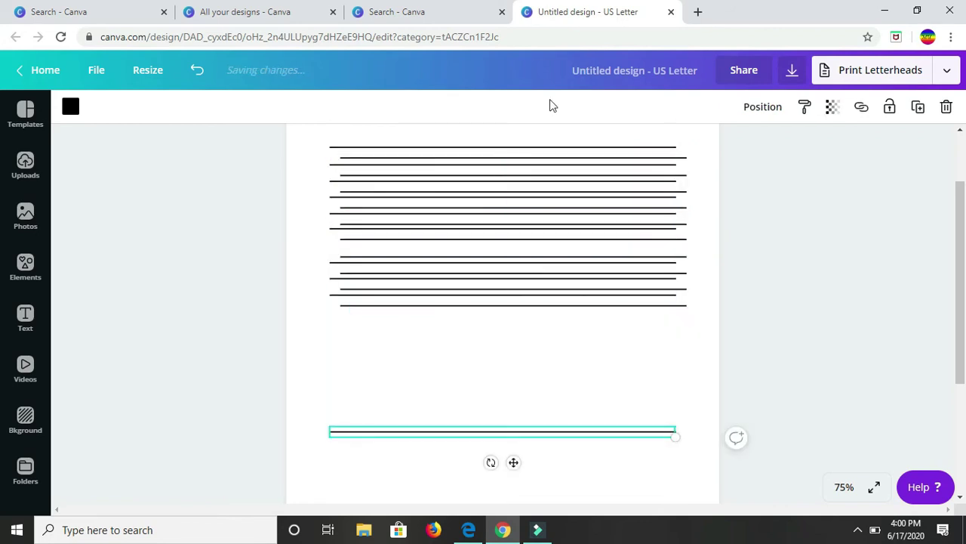
click(199, 71)
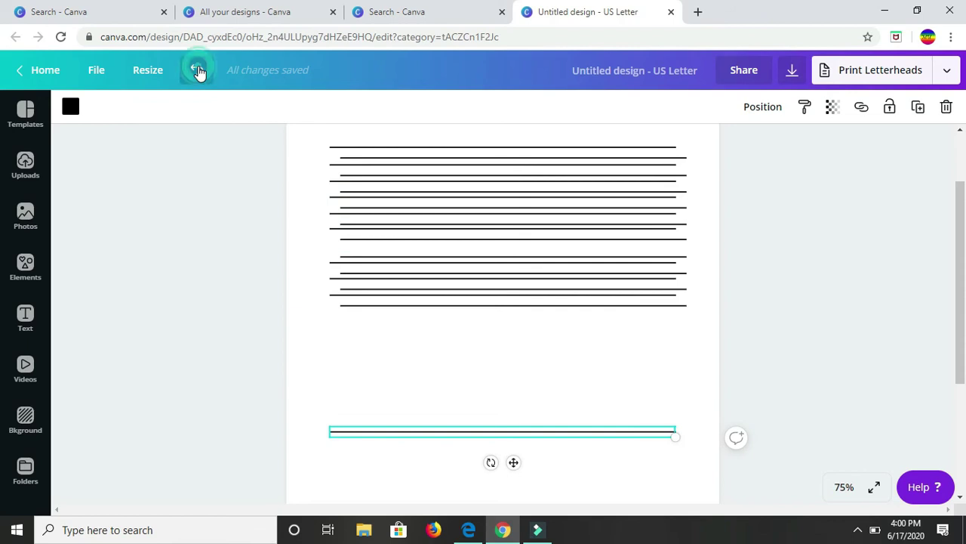
click(198, 71)
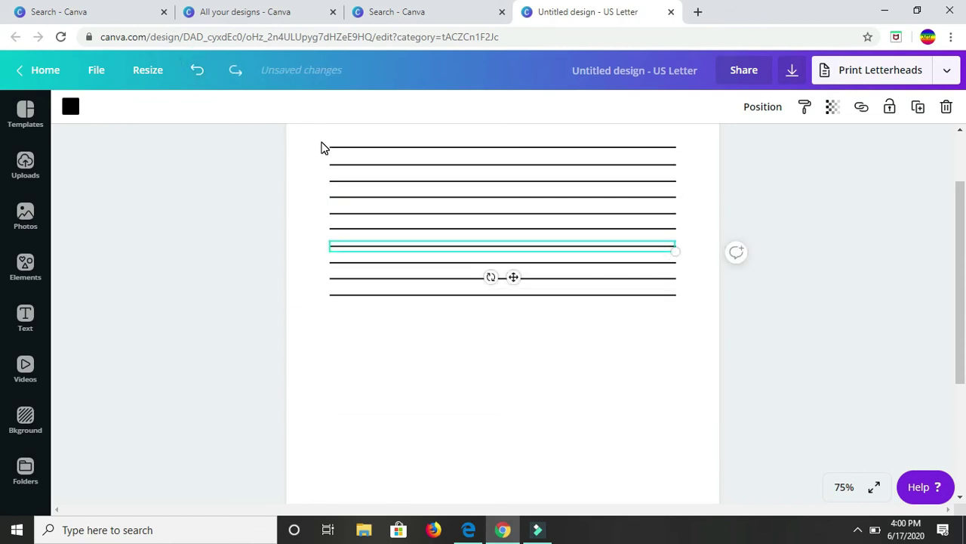
- Duplicate all ten lines and place the copies directly below the originals, aligned with the margins and evenly spaced
drag(322, 136, 684, 311)
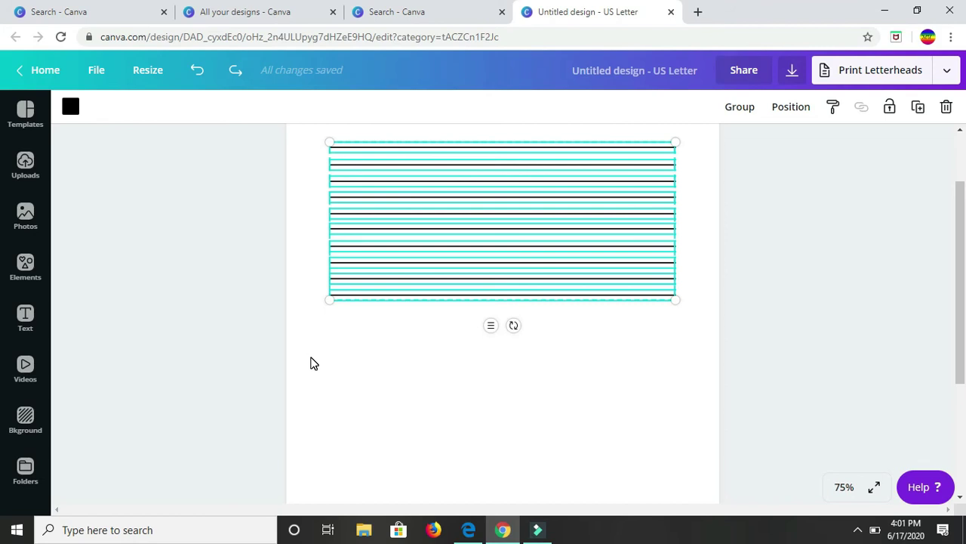
key(ctrl+d)
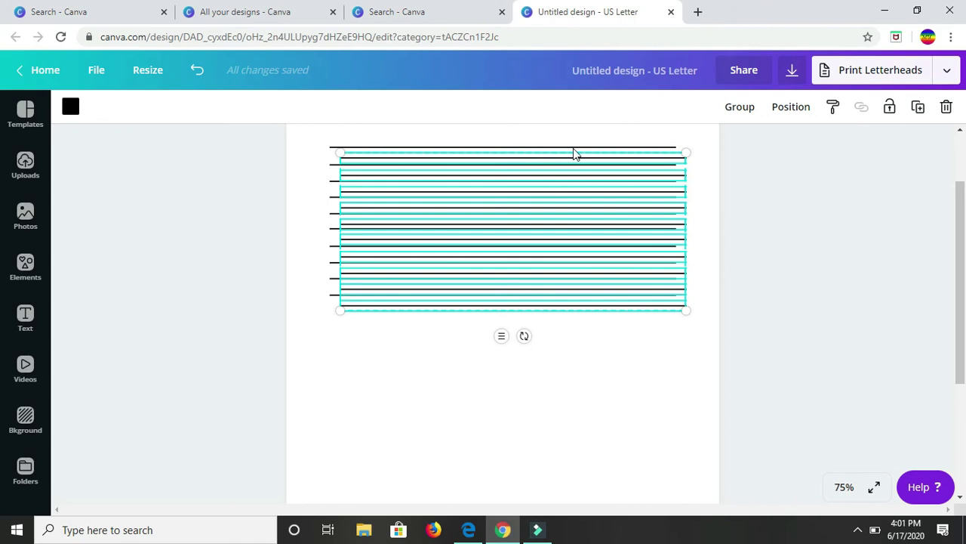
drag(499, 222, 539, 361)
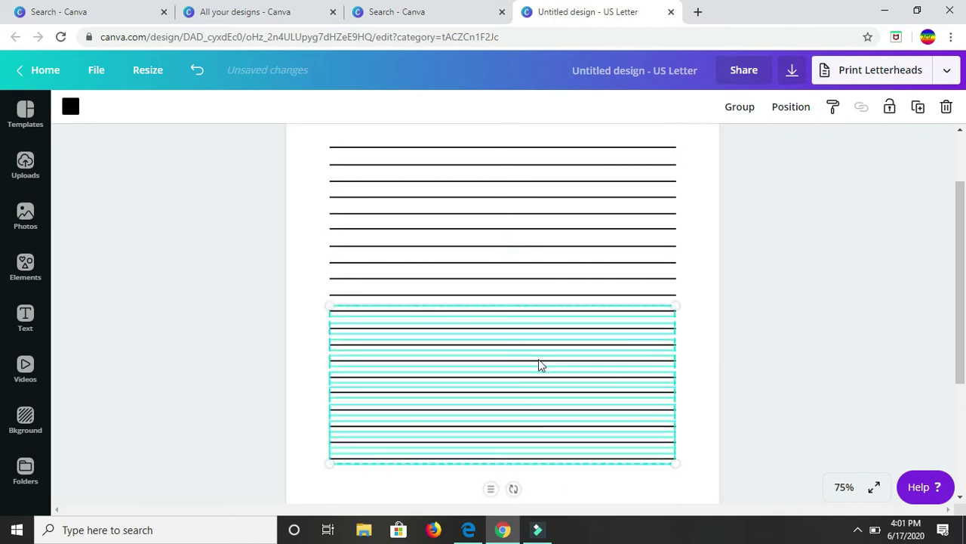
click(686, 365)
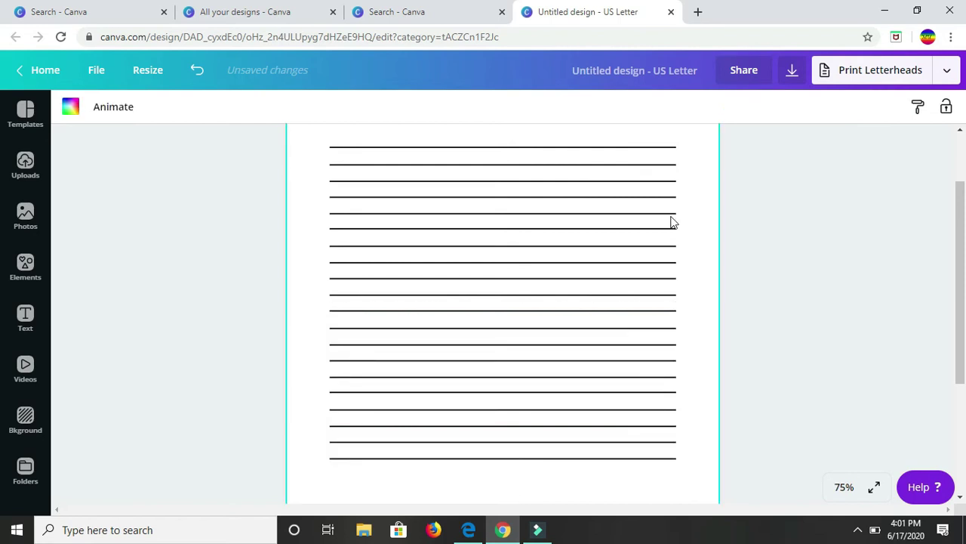
- Duplicate the lowest nine lines and place the copies below the last line, filling the page down to the bottom margin
key(ctrl+z)
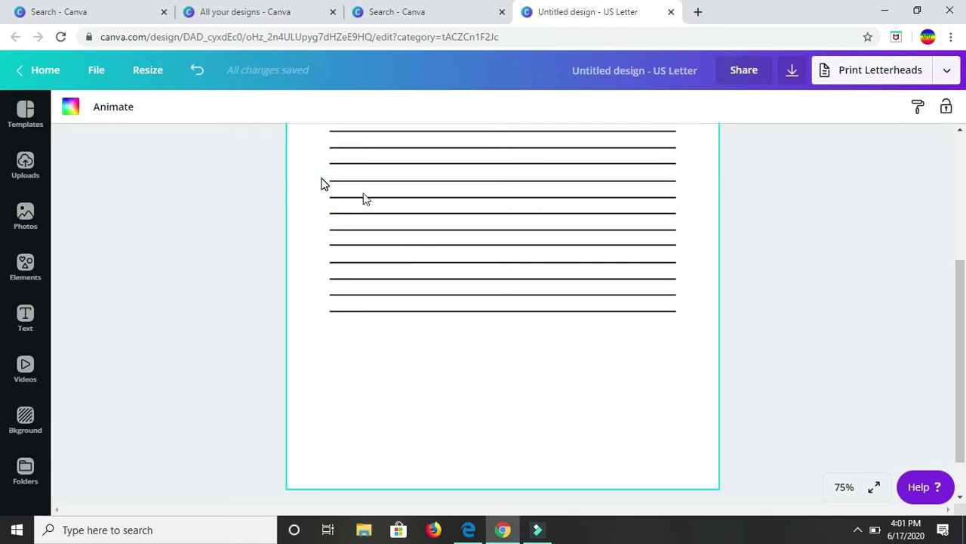
drag(321, 179, 678, 324)
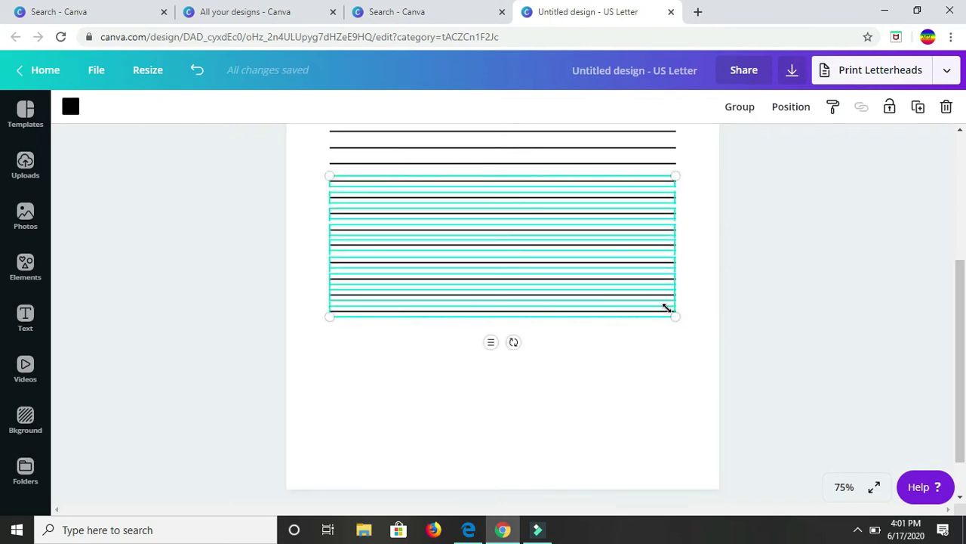
click(919, 108)
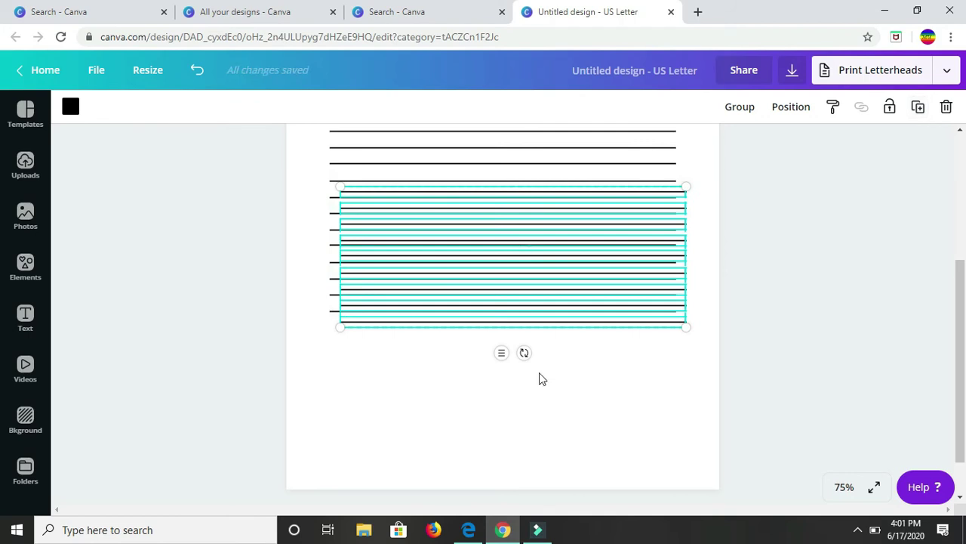
drag(502, 365, 533, 383)
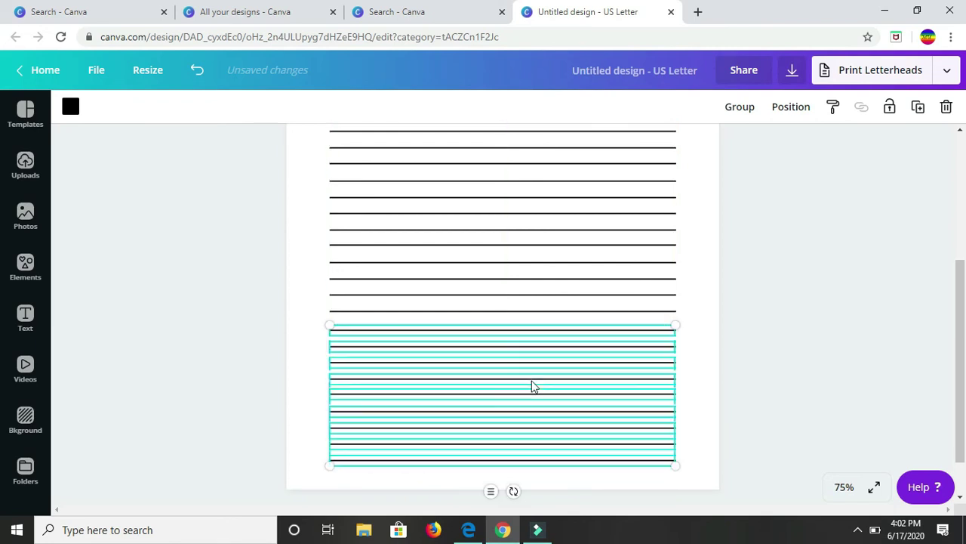
click(706, 281)
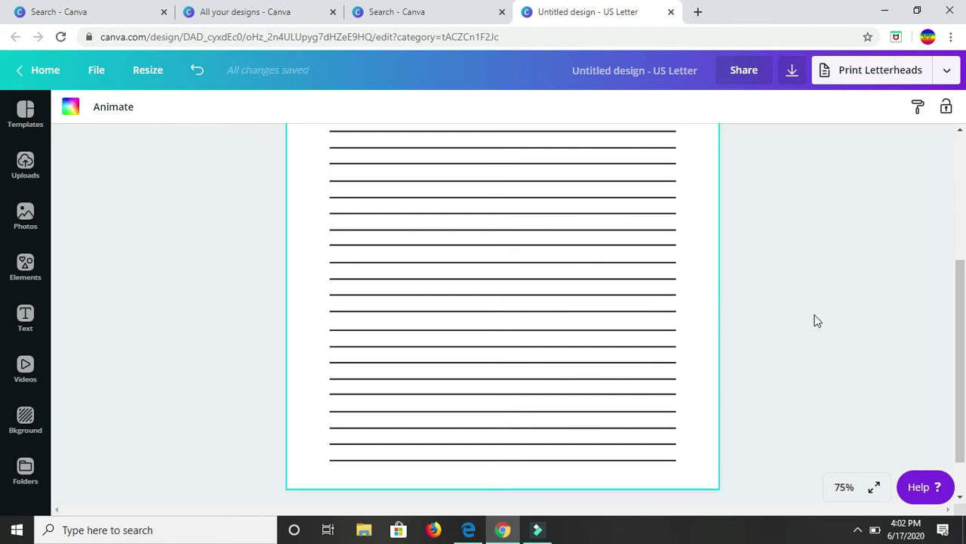
- Set the page zoom to 50% and examine the lines from the top to the bottom of the page
scroll(816, 319, up, 1)
scroll(815, 320, down, 1)
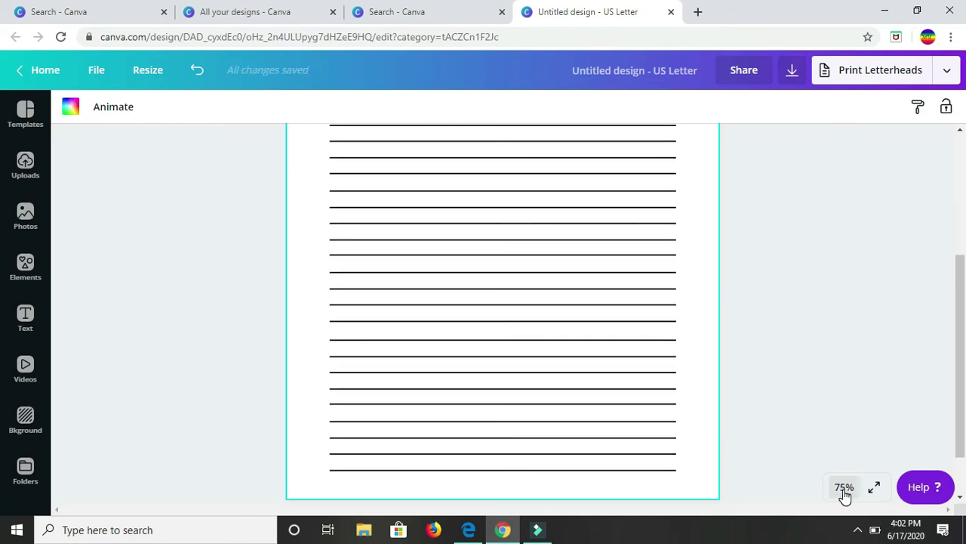
click(844, 490)
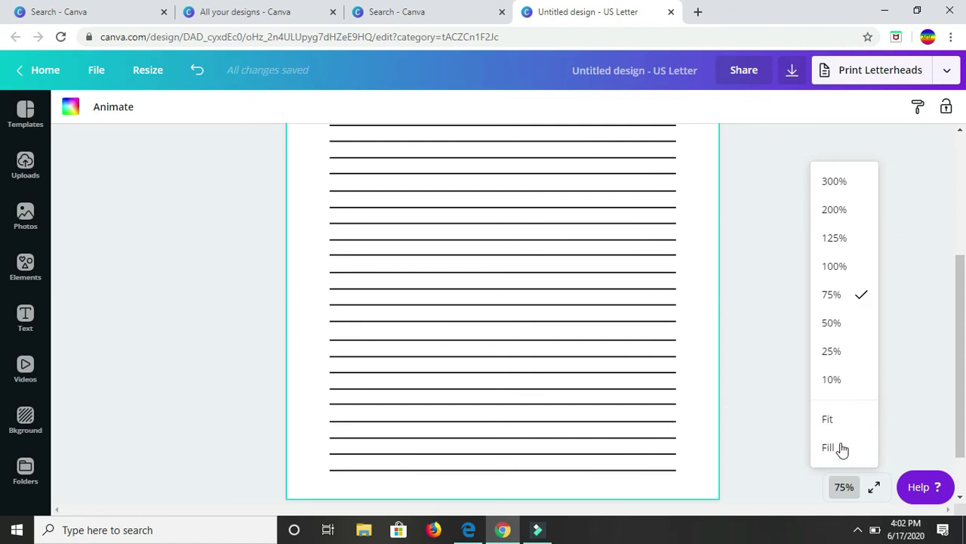
click(832, 323)
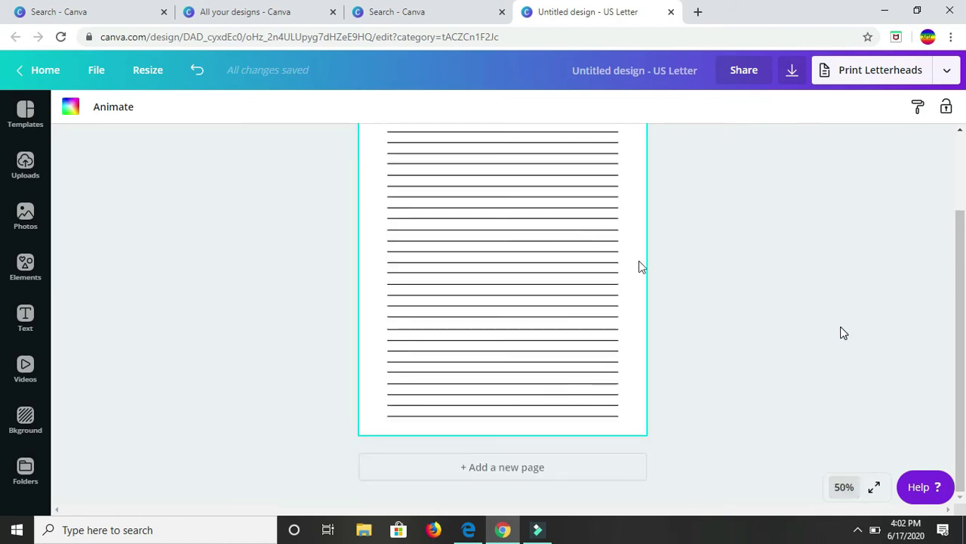
scroll(638, 266, up, 4)
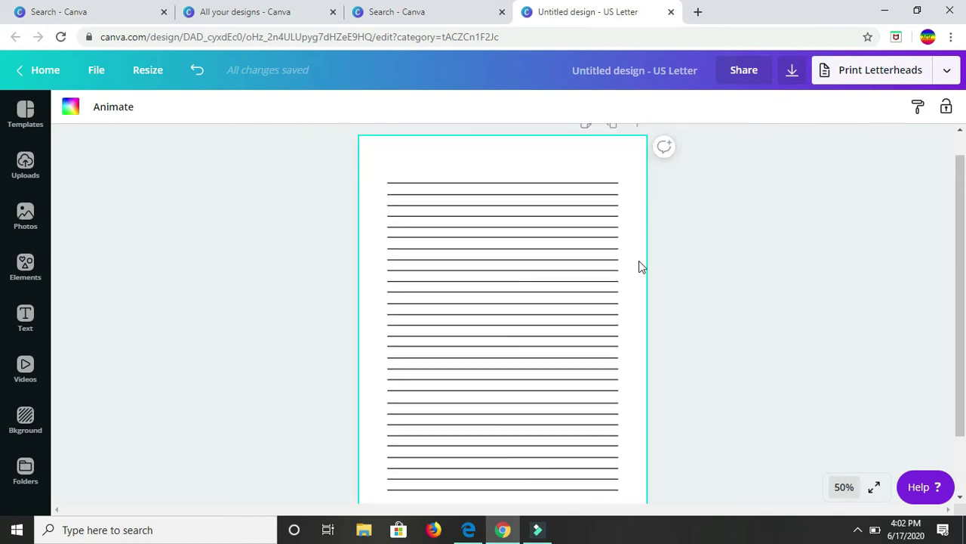
scroll(639, 266, down, 2)
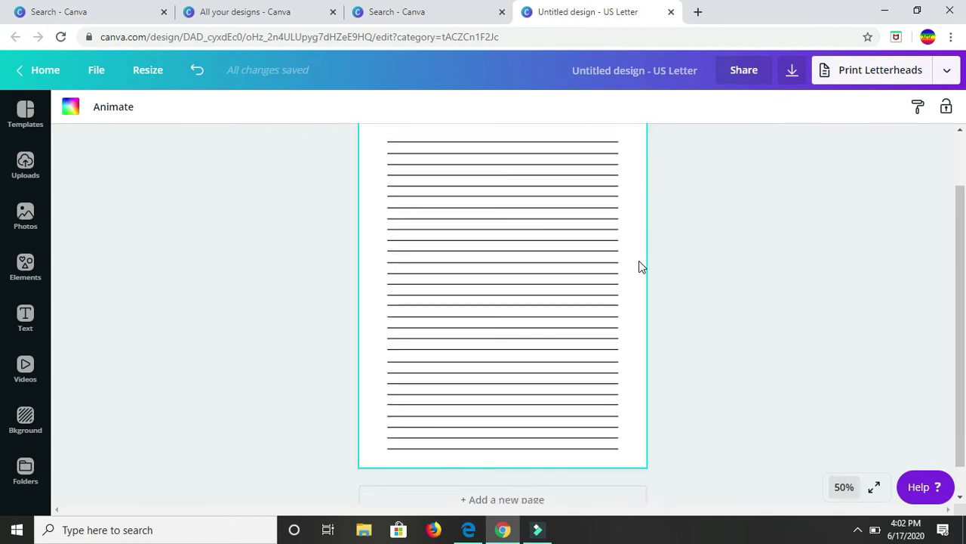
scroll(639, 266, up, 2)
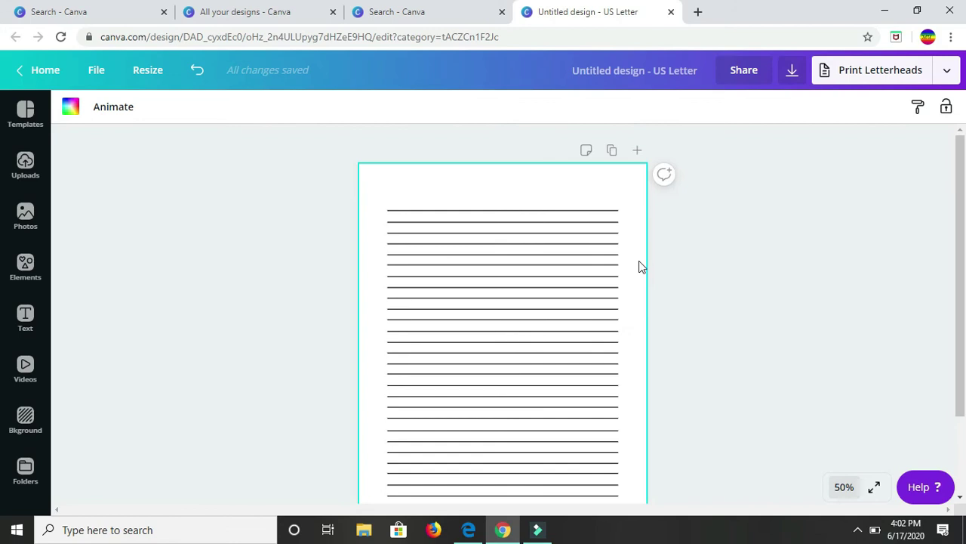
scroll(639, 266, down, 1)
scroll(639, 266, down, 2)
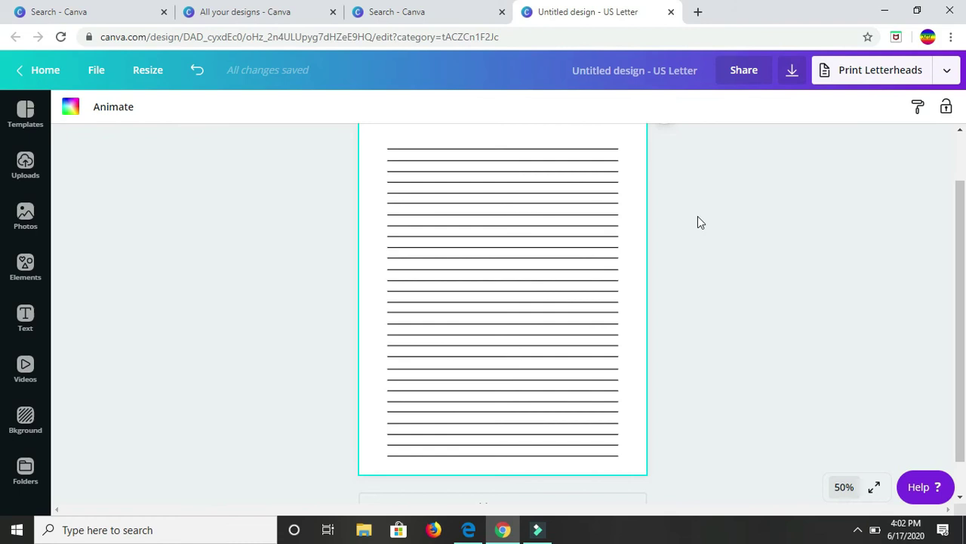
scroll(698, 222, up, 1)
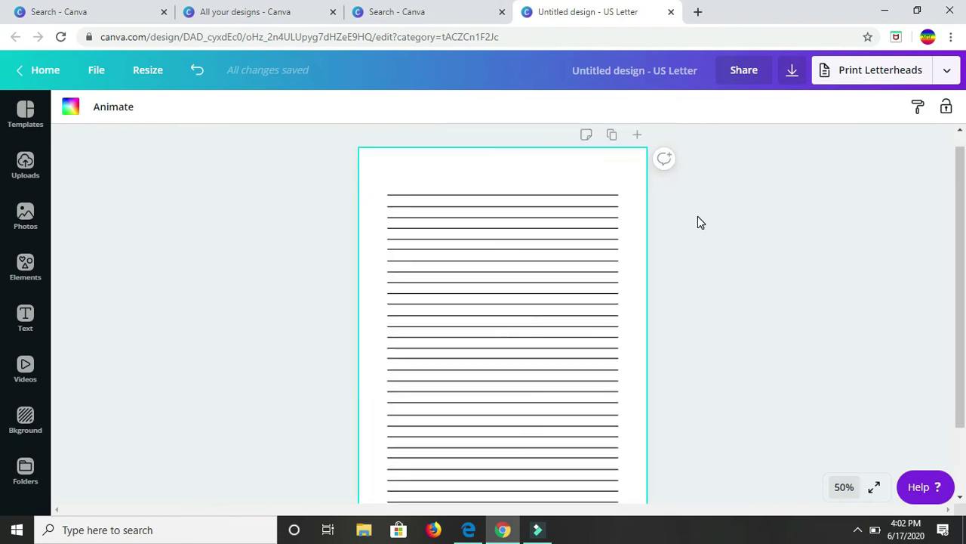
- Duplicate the finished lined page and check the copy against the original
click(612, 137)
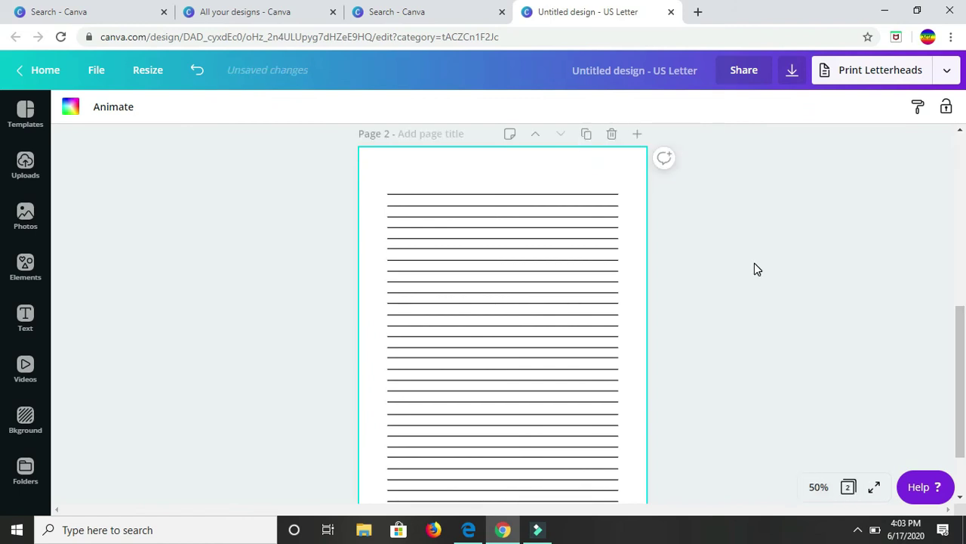
scroll(755, 264, up, 2)
scroll(755, 265, up, 2)
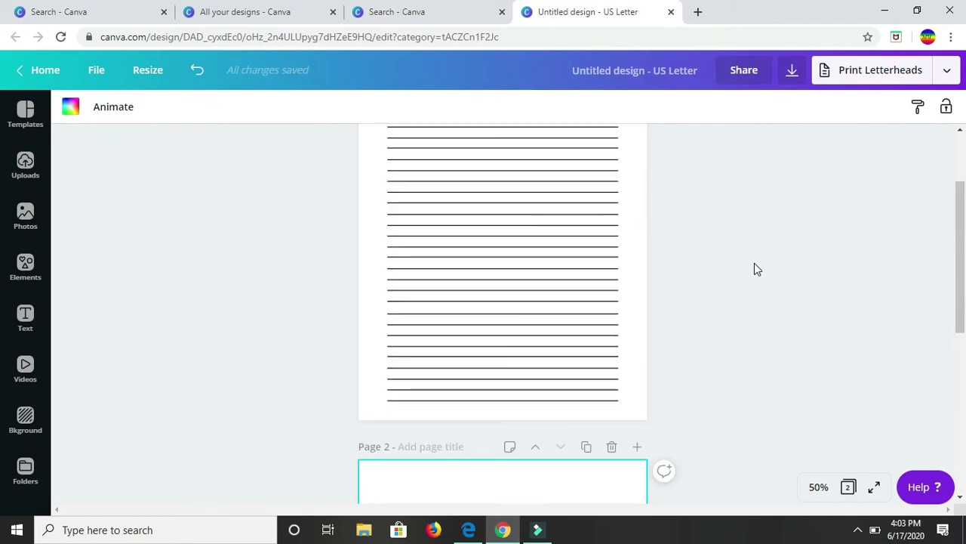
scroll(755, 269, up, 2)
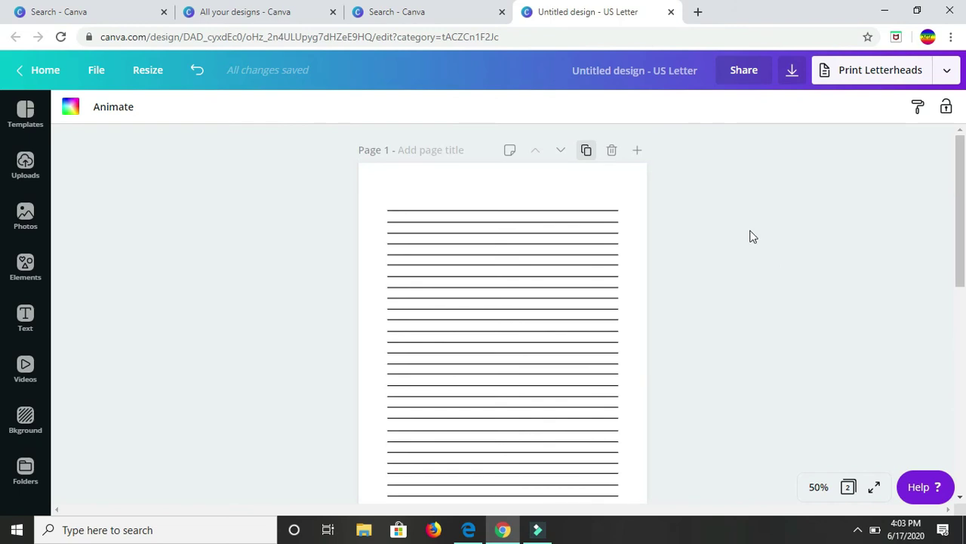
scroll(749, 236, down, 1)
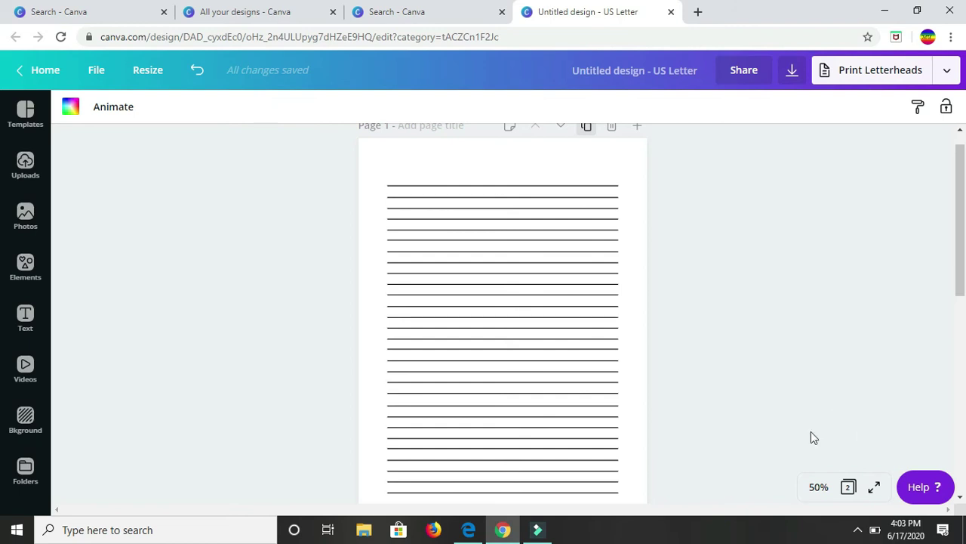
- Show all pages as thumbnails and add a blank page after page 2
click(849, 488)
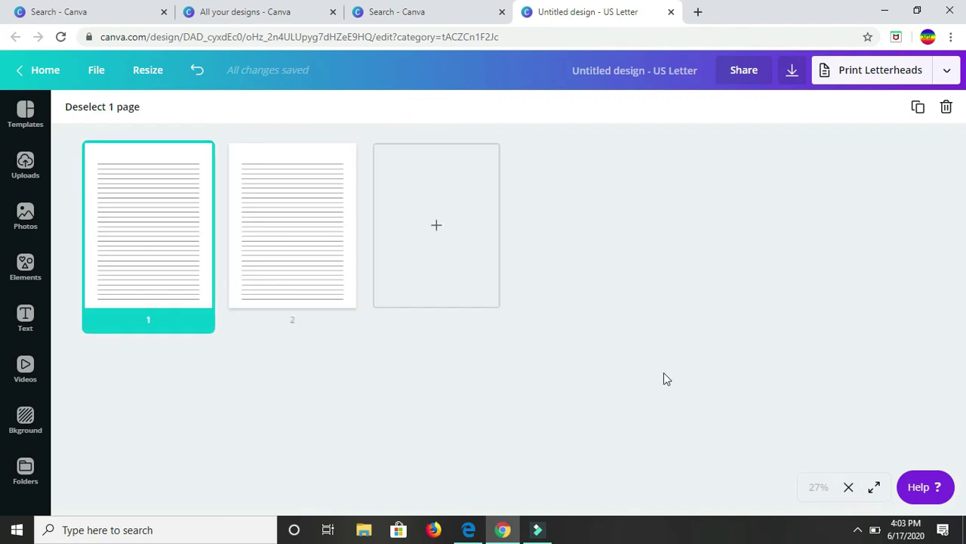
click(439, 227)
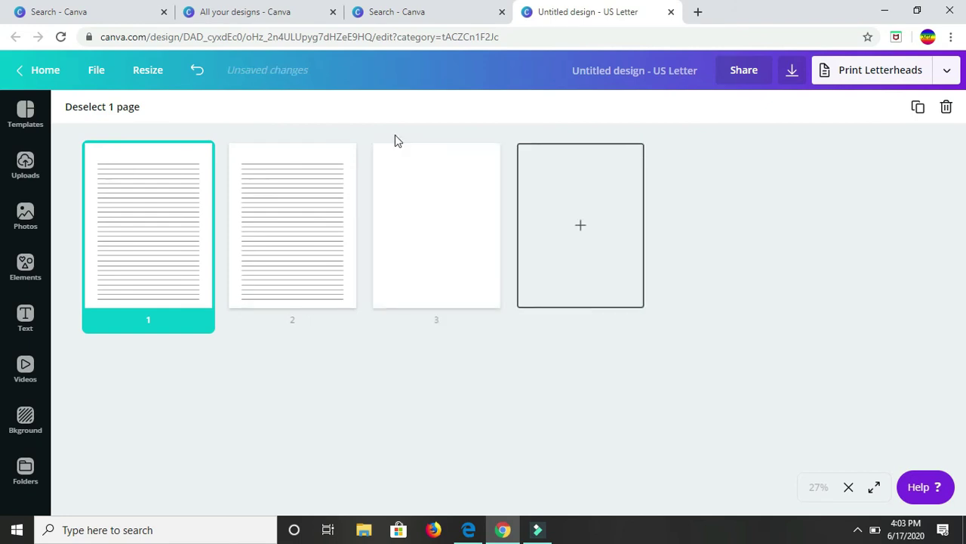
mouse_move(229, 202)
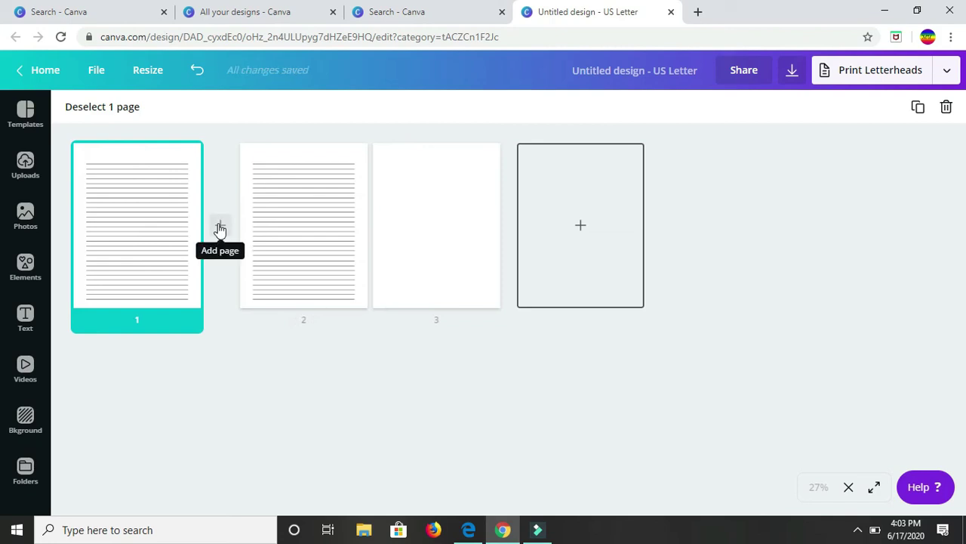
mouse_move(154, 301)
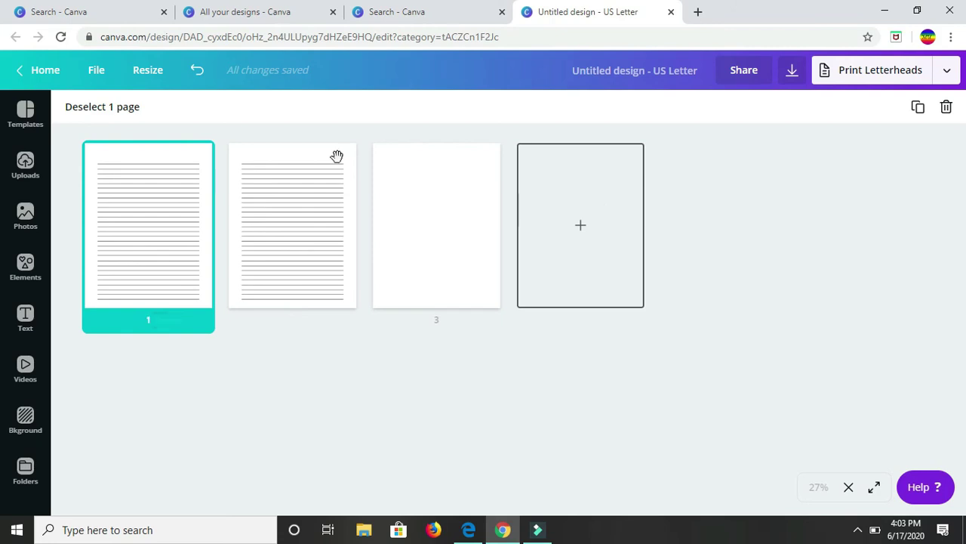
- Select lined pages 1 and 2 together and duplicate them
mouse_move(108, 141)
drag(158, 153, 288, 172)
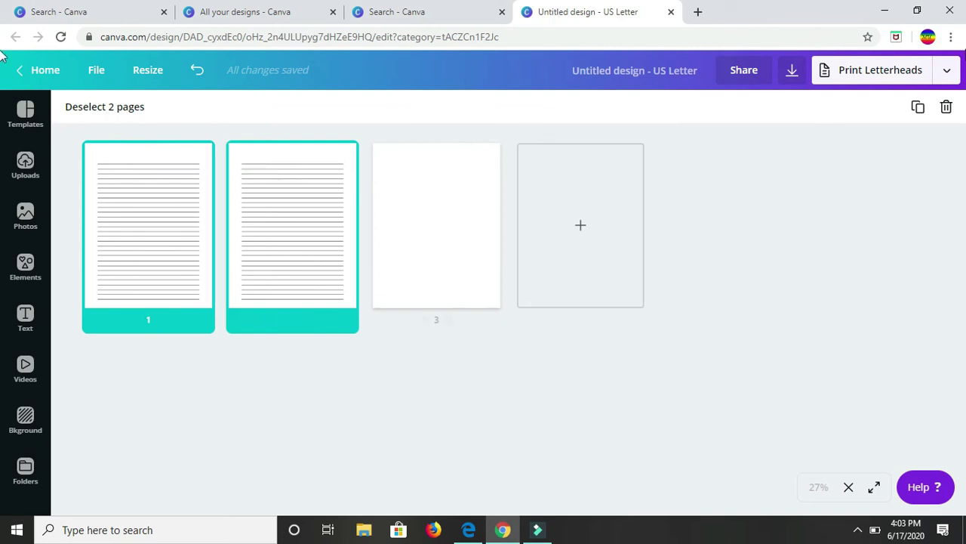
click(920, 108)
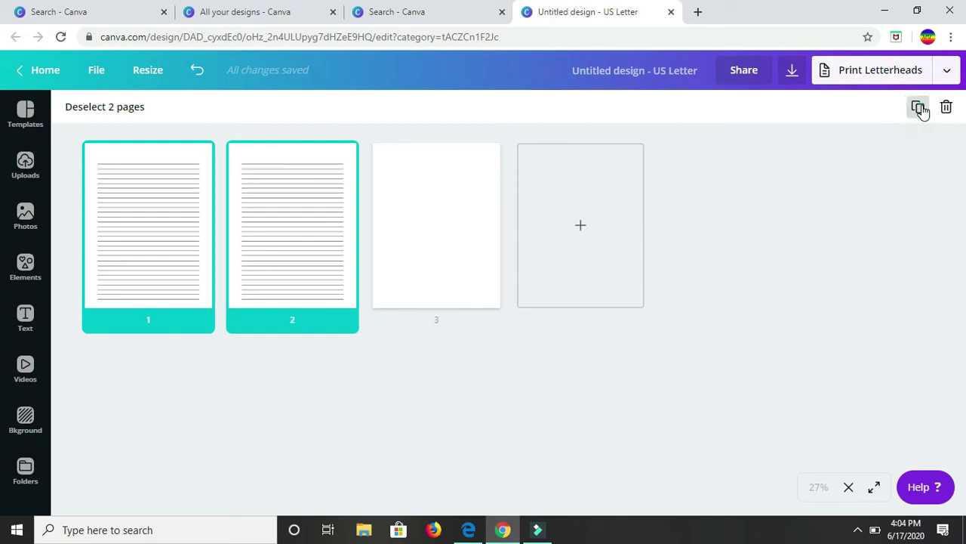
click(919, 108)
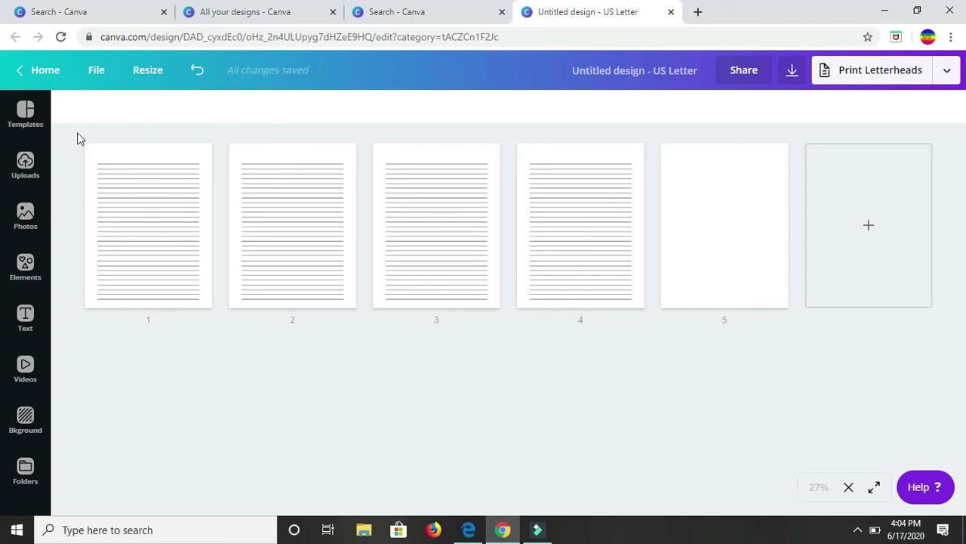
- Select the four lined pages together and duplicate them
drag(549, 232, 576, 251)
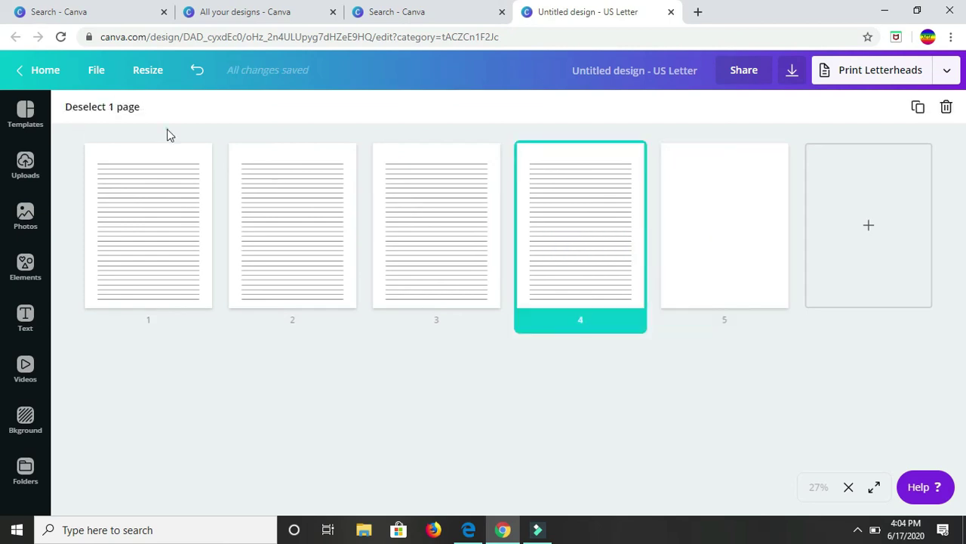
click(76, 143)
drag(73, 138, 637, 204)
click(918, 108)
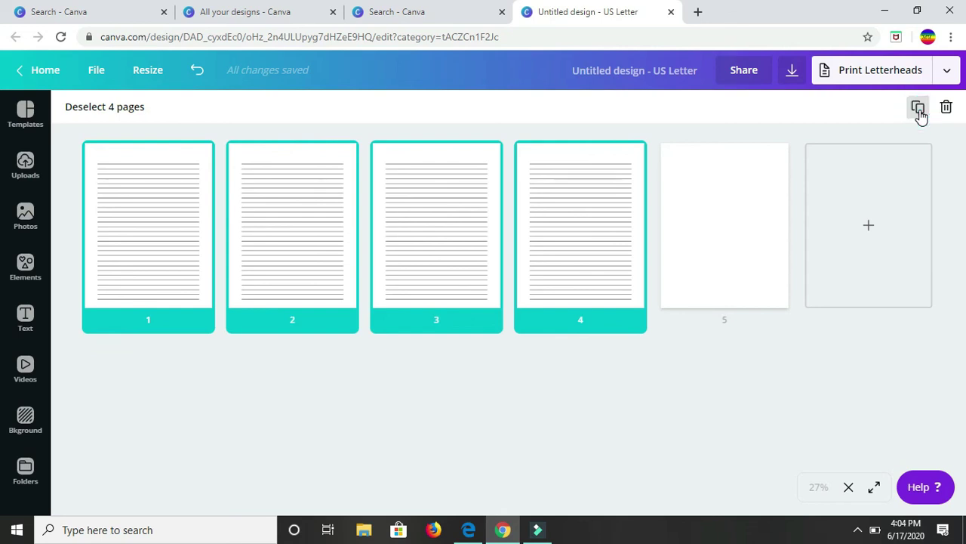
click(918, 108)
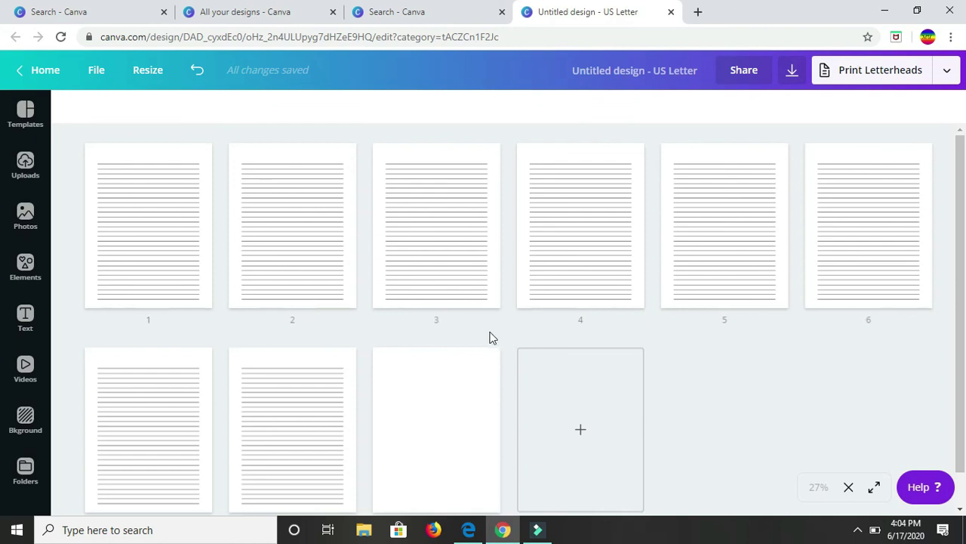
- Select pages 7 and 8 and duplicate them to make ten lined pages
scroll(489, 337, down, 1)
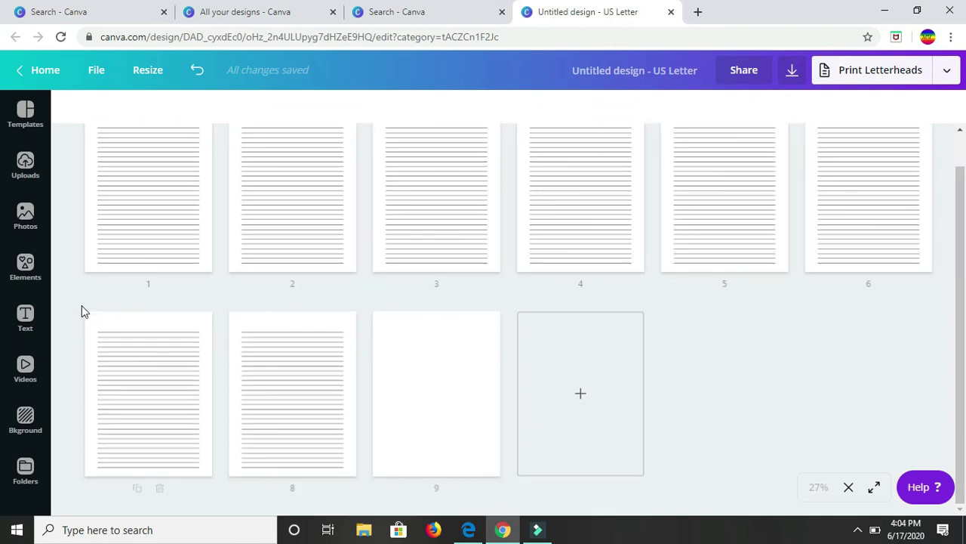
click(136, 325)
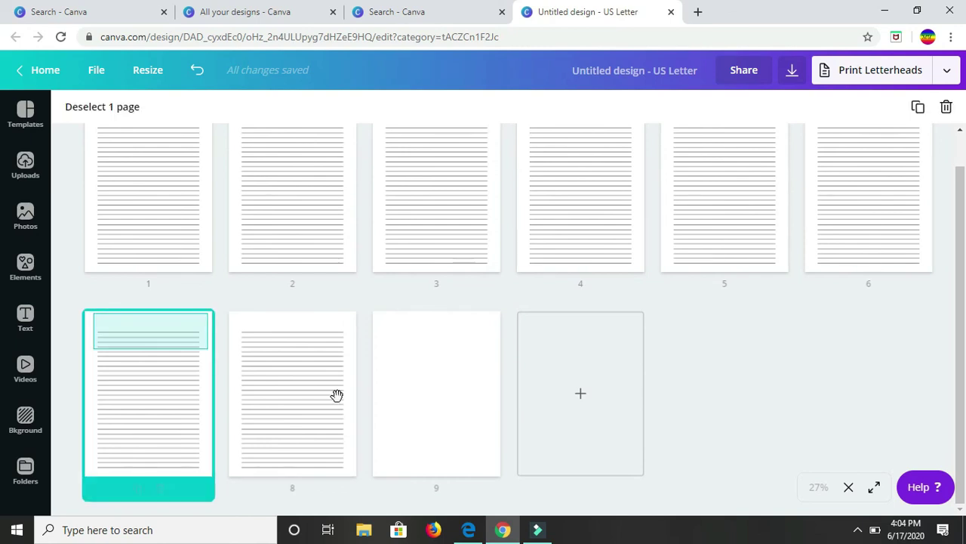
click(337, 395)
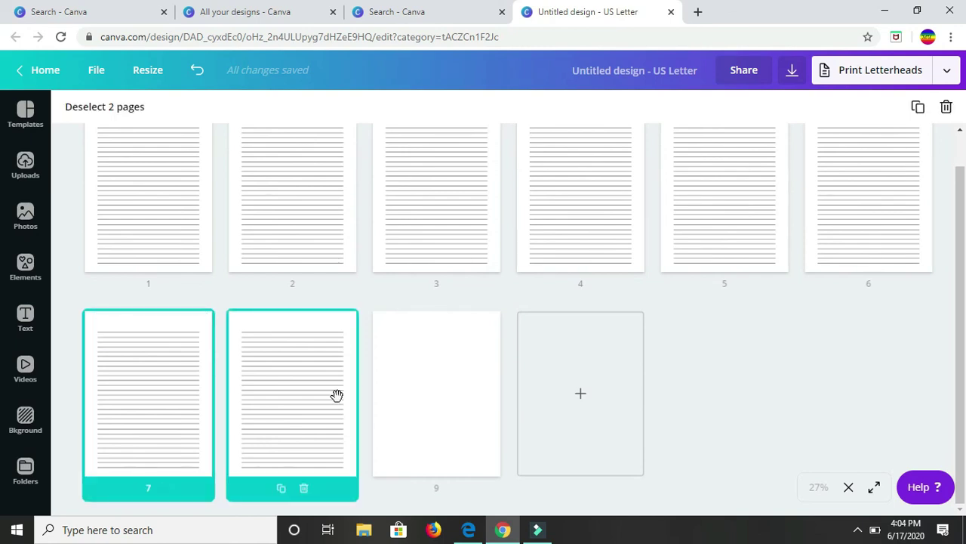
click(920, 109)
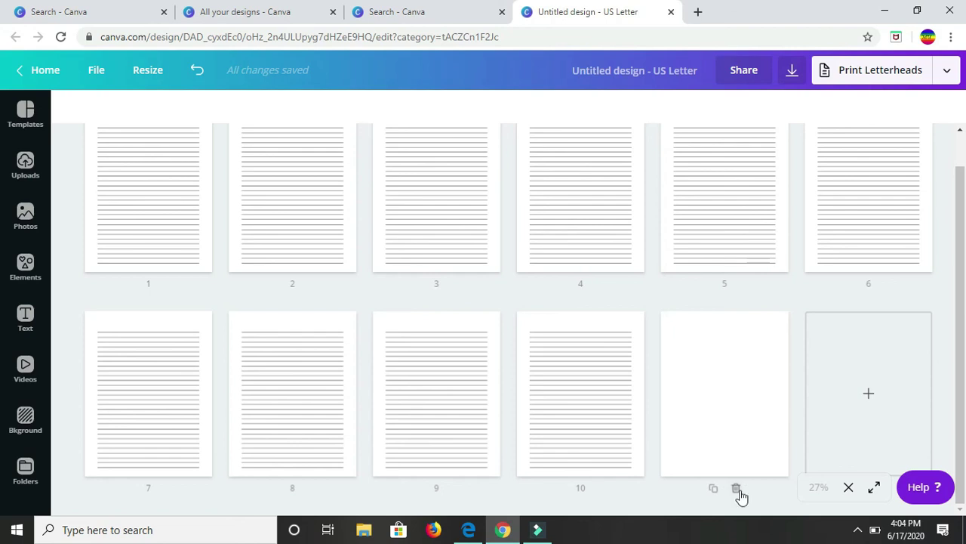
- Delete the blank page 11 at the end of the design
click(732, 467)
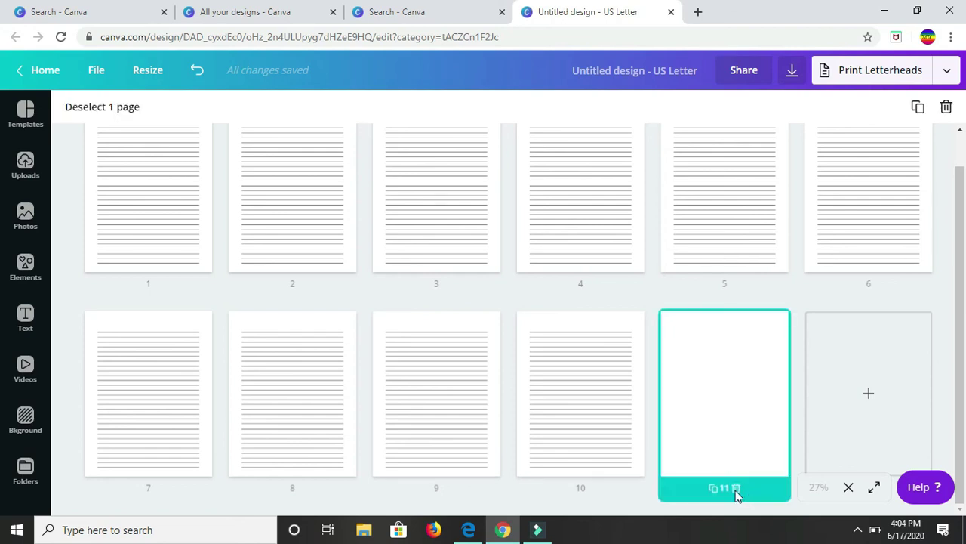
click(736, 488)
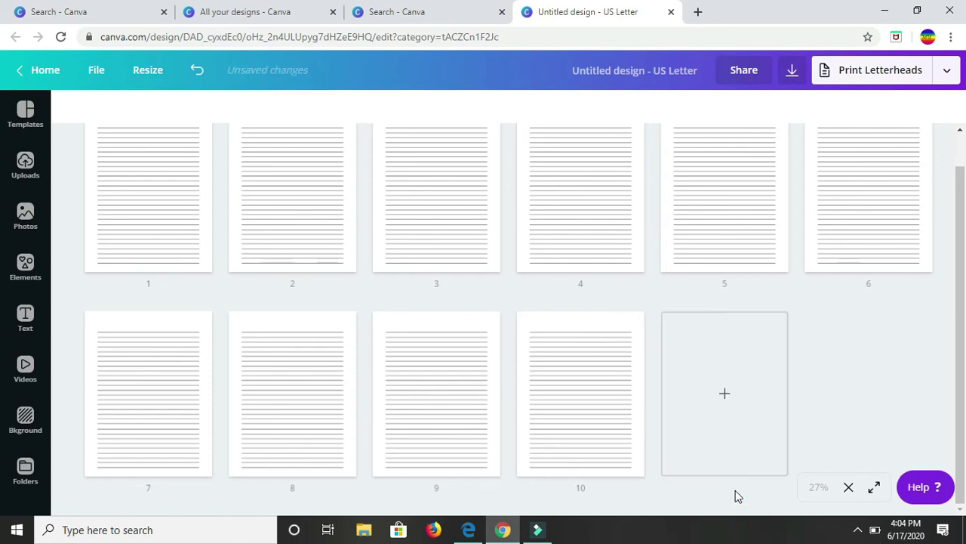
scroll(886, 338, up, 1)
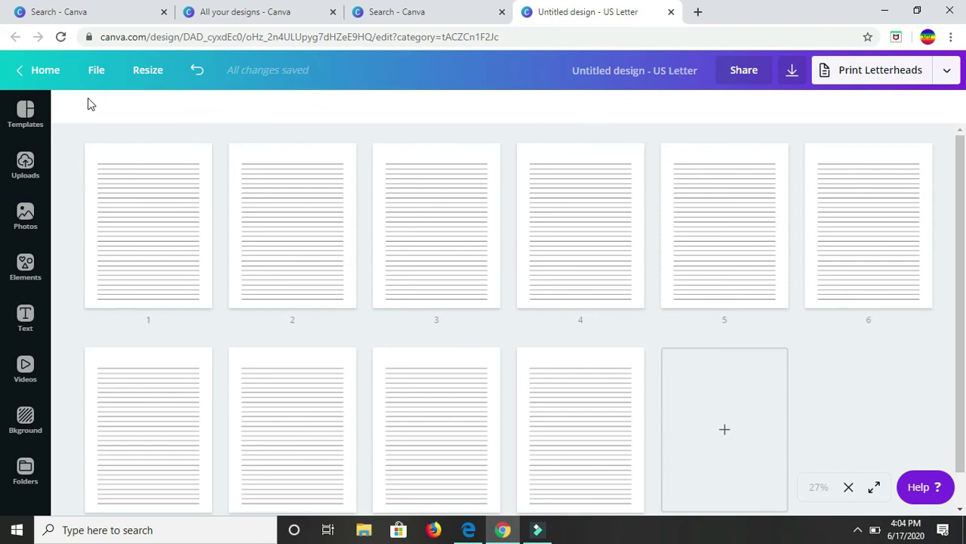
click(122, 158)
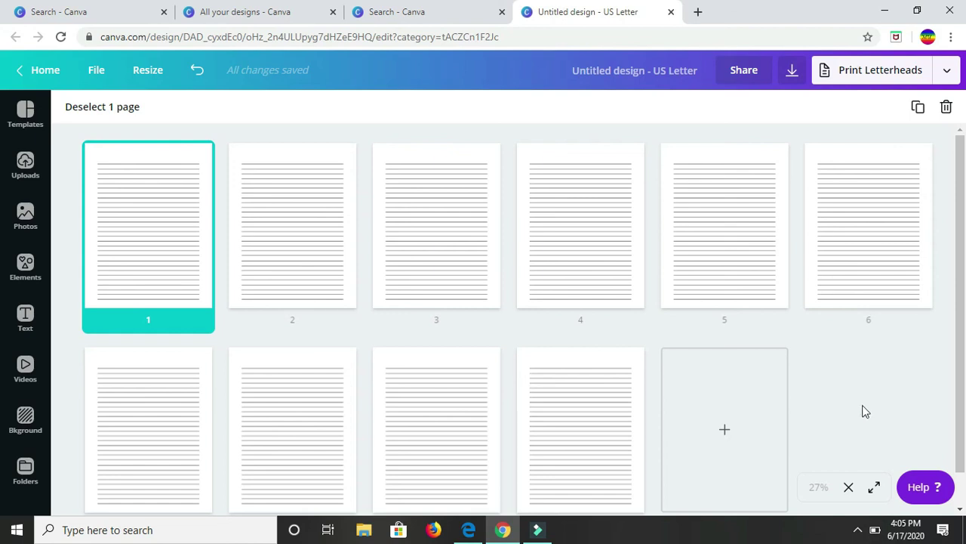
click(843, 404)
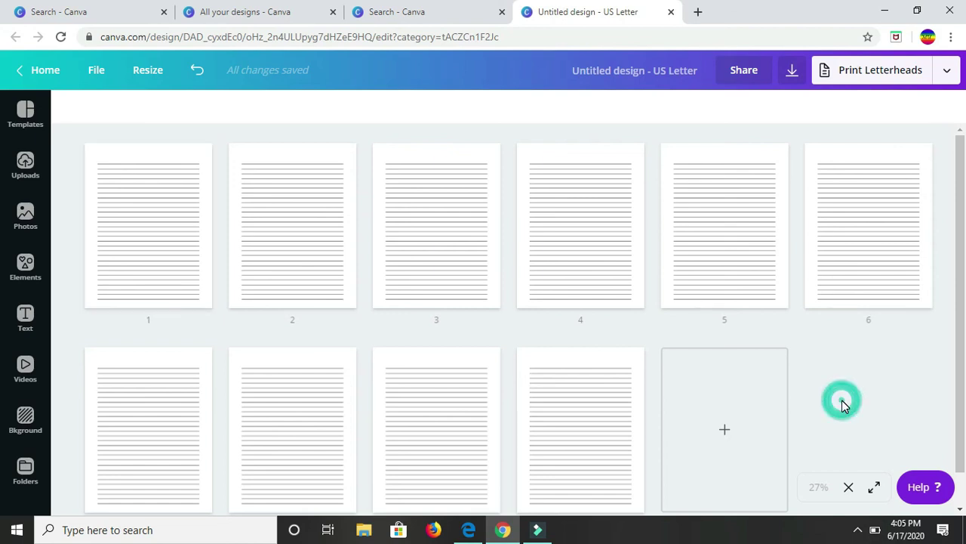
- Preview the design in full screen, page through to page 3, and exit the preview
click(875, 489)
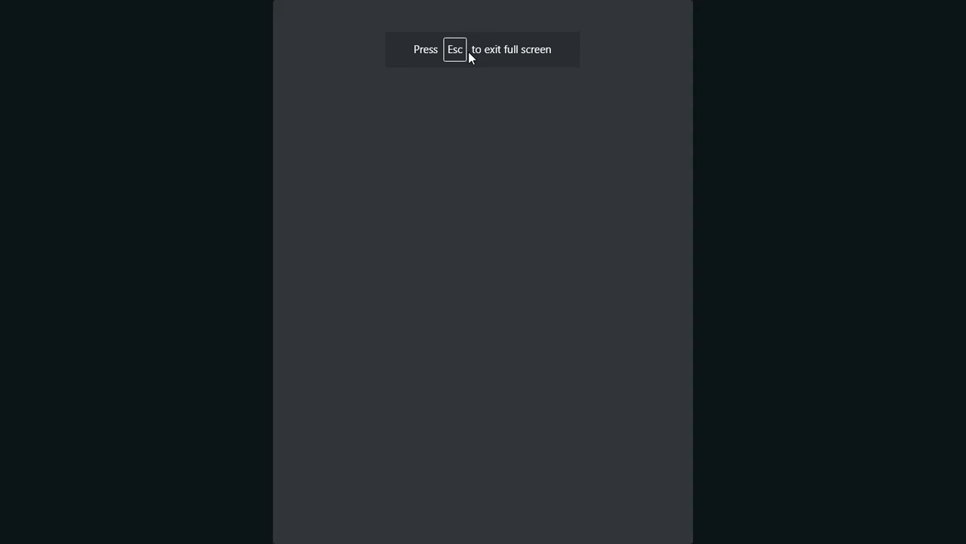
key(Escape)
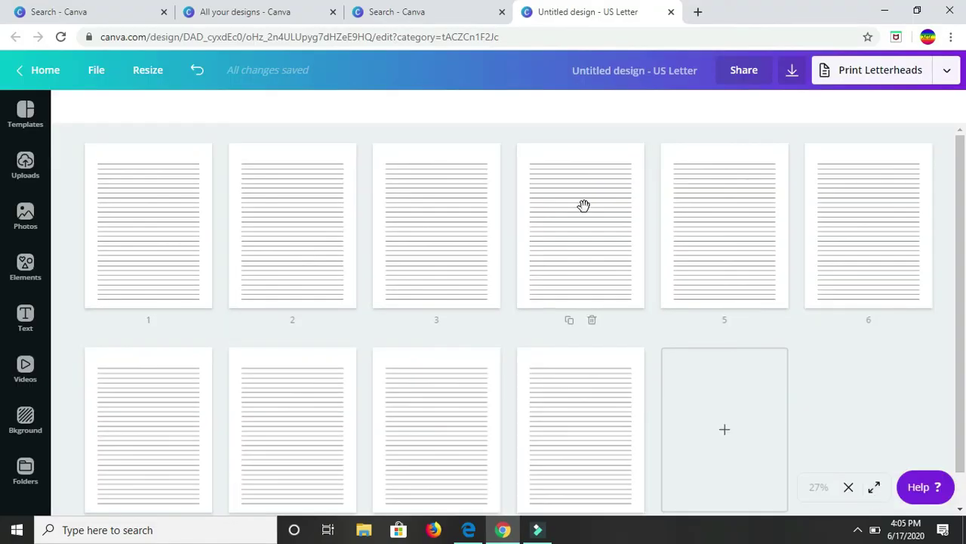
click(877, 489)
click(877, 489)
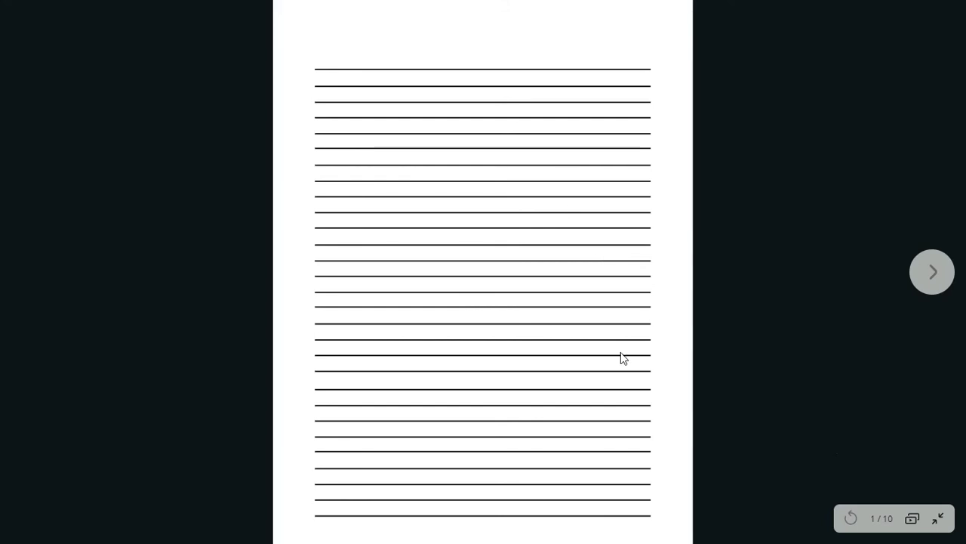
double_click(931, 291)
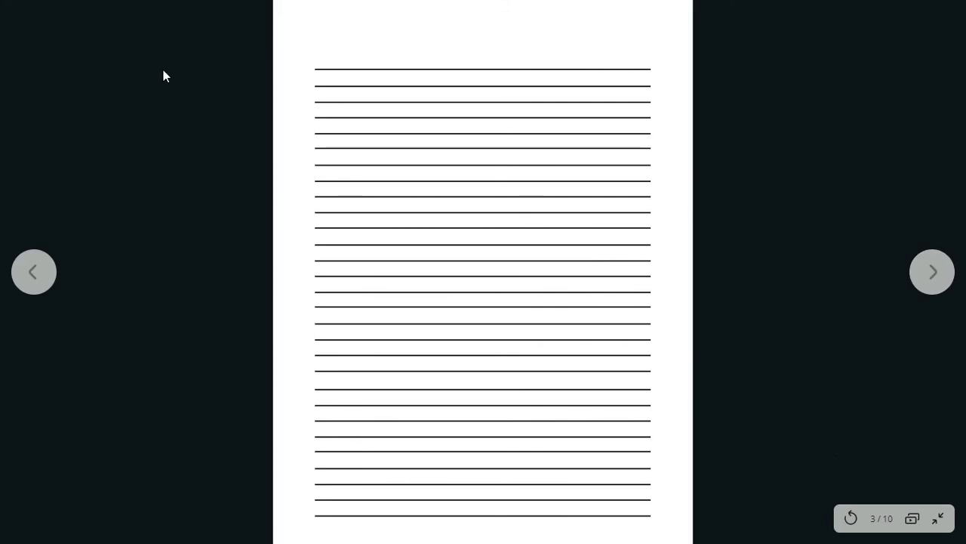
key(Escape)
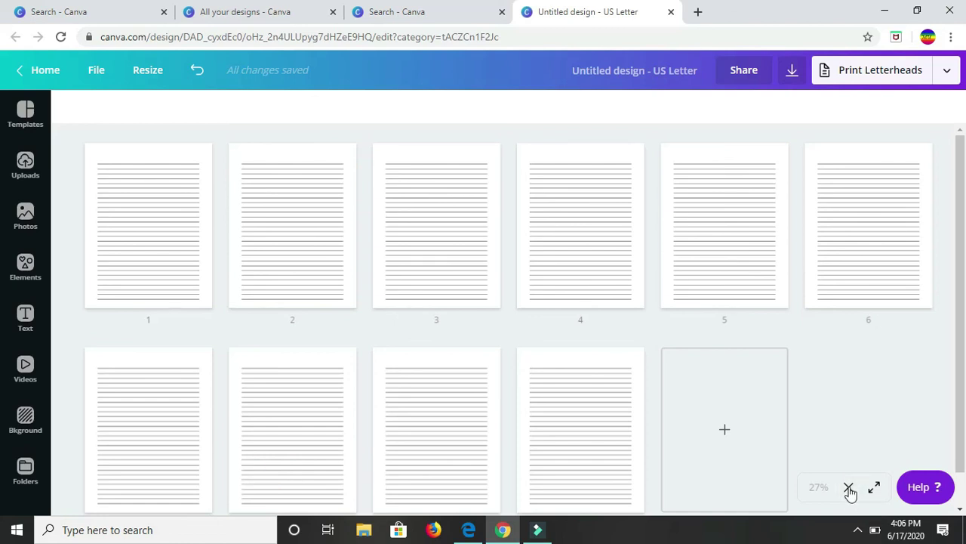
- Close the thumbnail overview and select page 1 at the start of the design
click(850, 490)
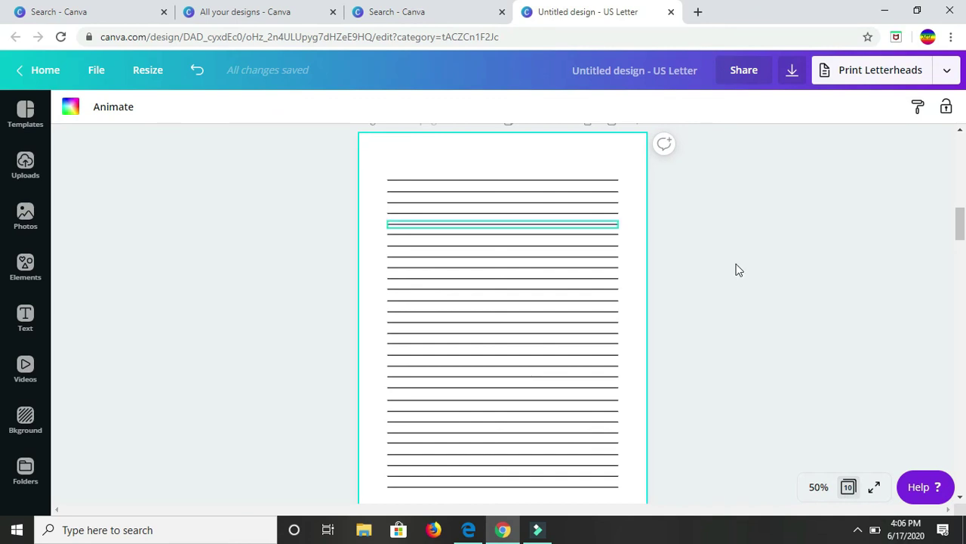
drag(960, 225, 961, 151)
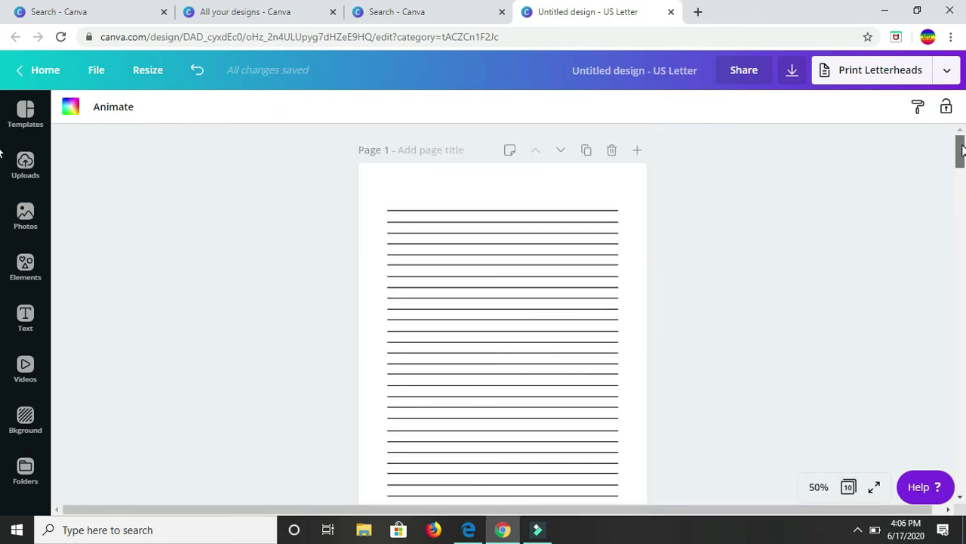
click(617, 176)
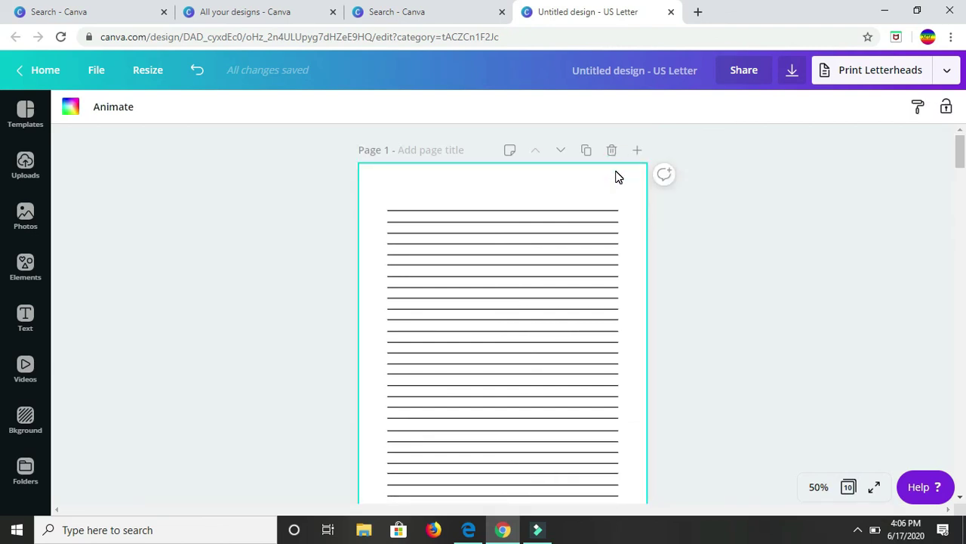
- Try turquoise, red, plum, olive, green, dark teal, peach and black from the JOURNALS palette as page 1's background, settling on light green
click(72, 111)
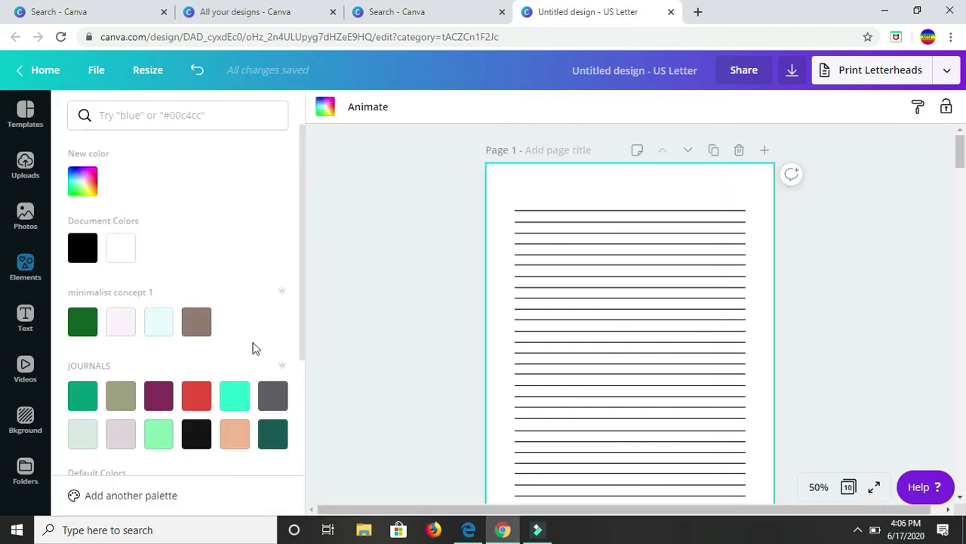
click(236, 399)
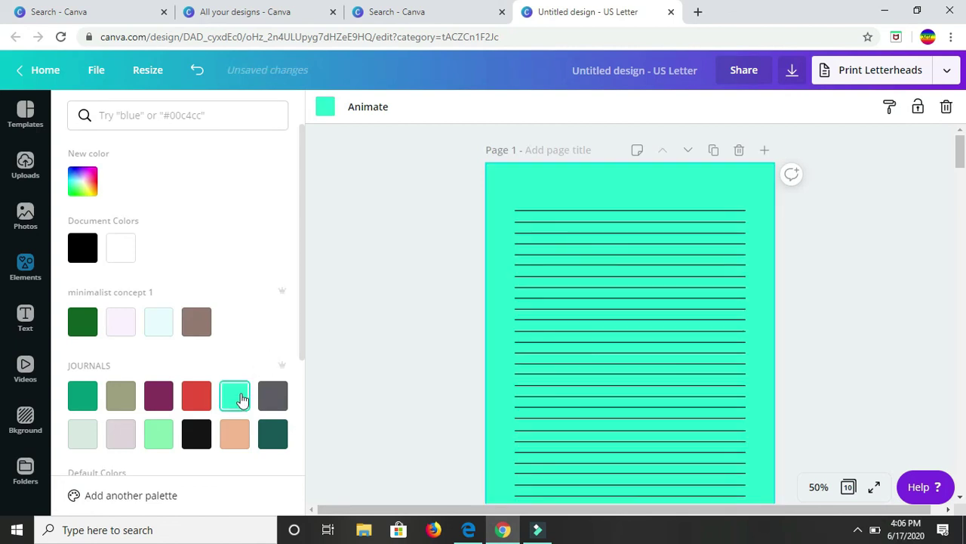
click(201, 400)
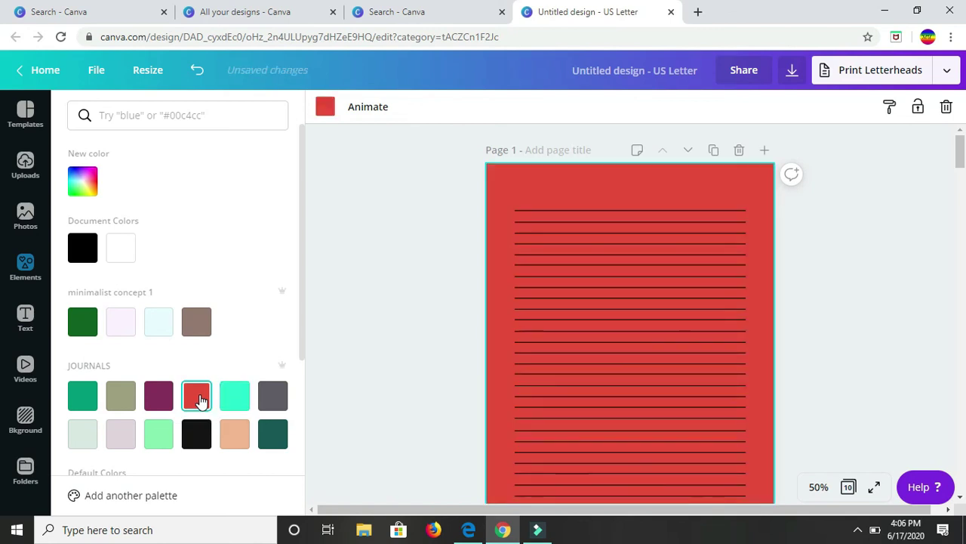
click(159, 399)
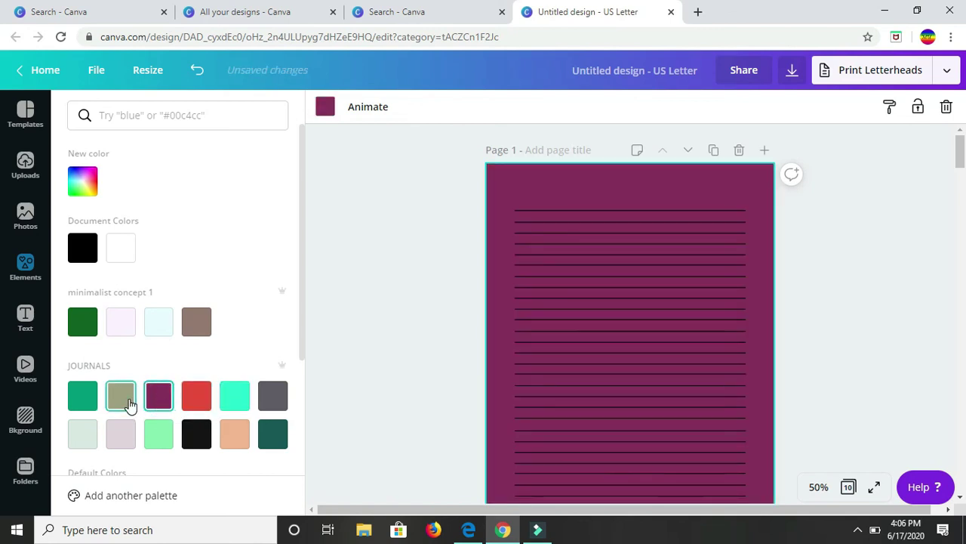
click(128, 402)
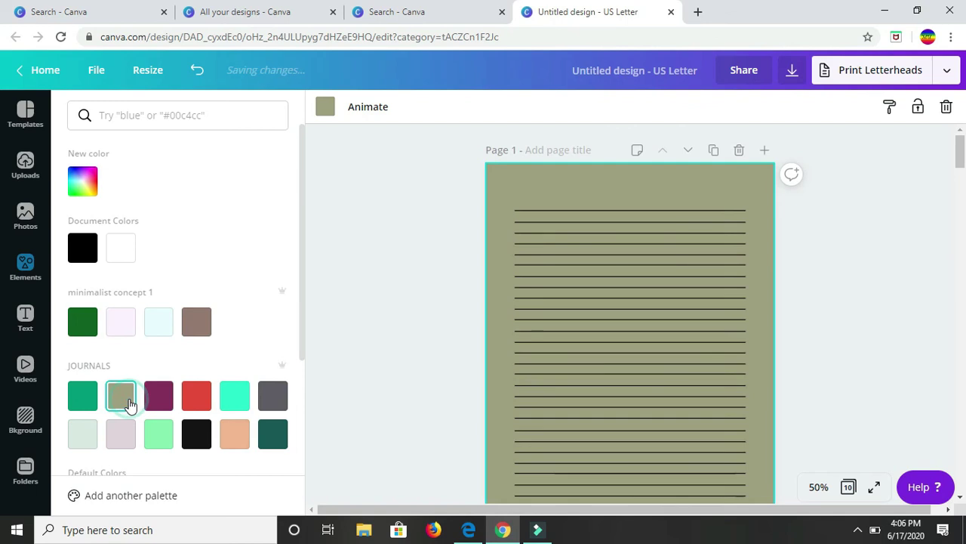
click(90, 398)
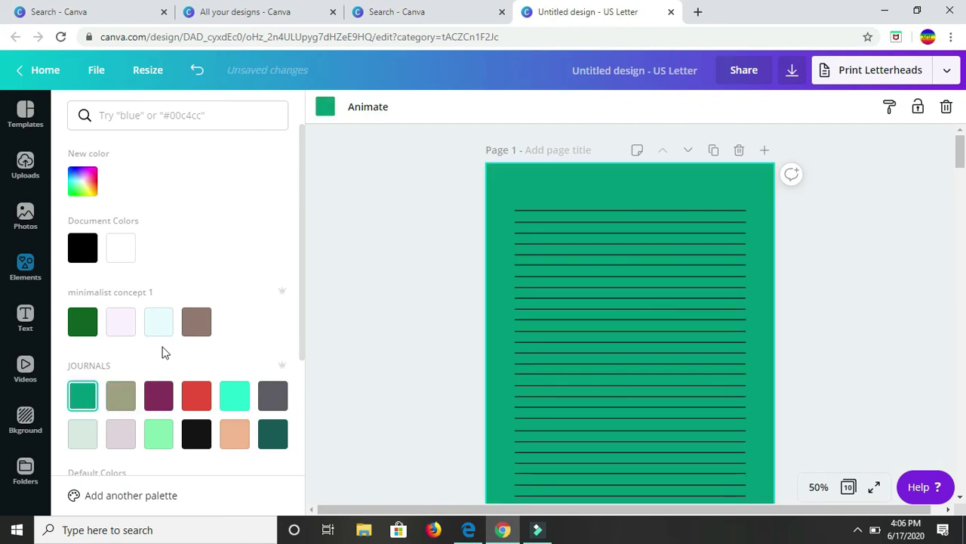
click(273, 440)
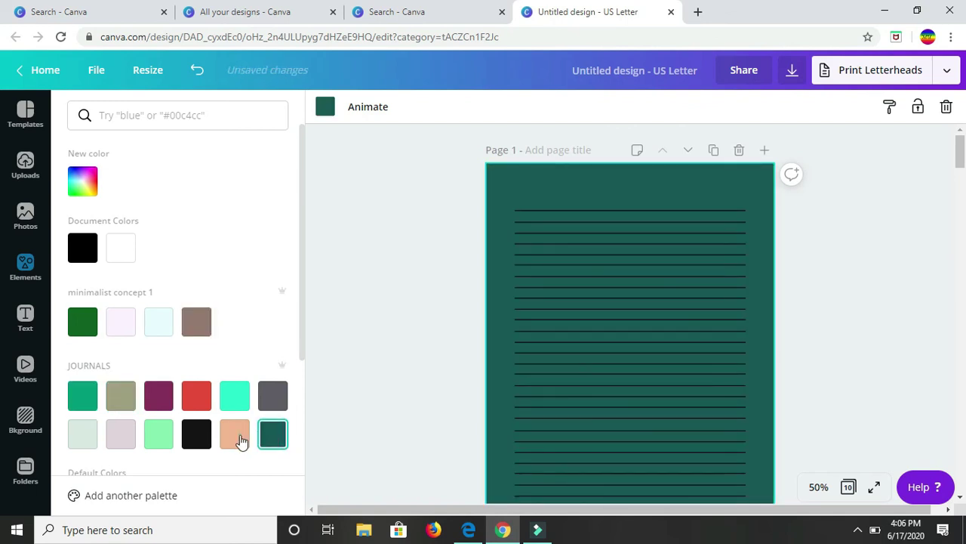
click(236, 435)
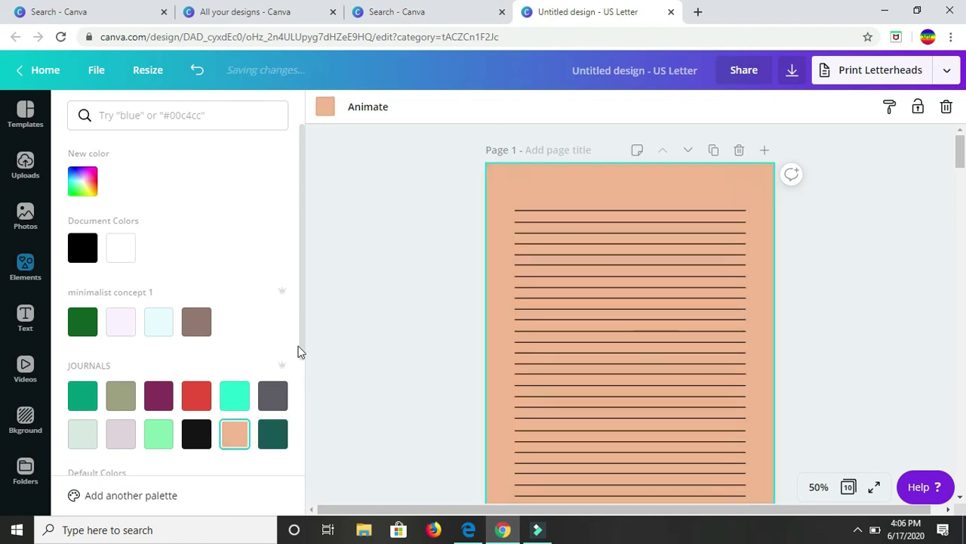
click(205, 443)
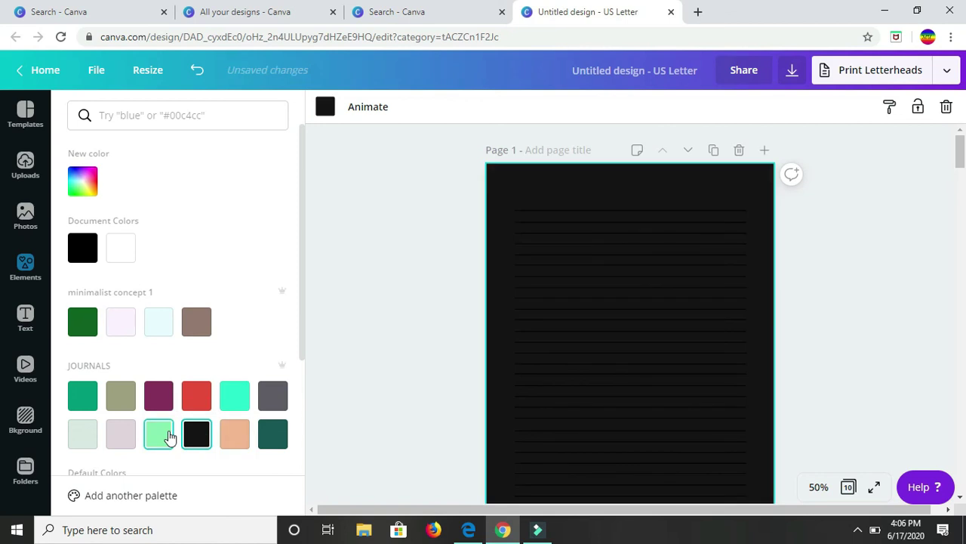
click(162, 436)
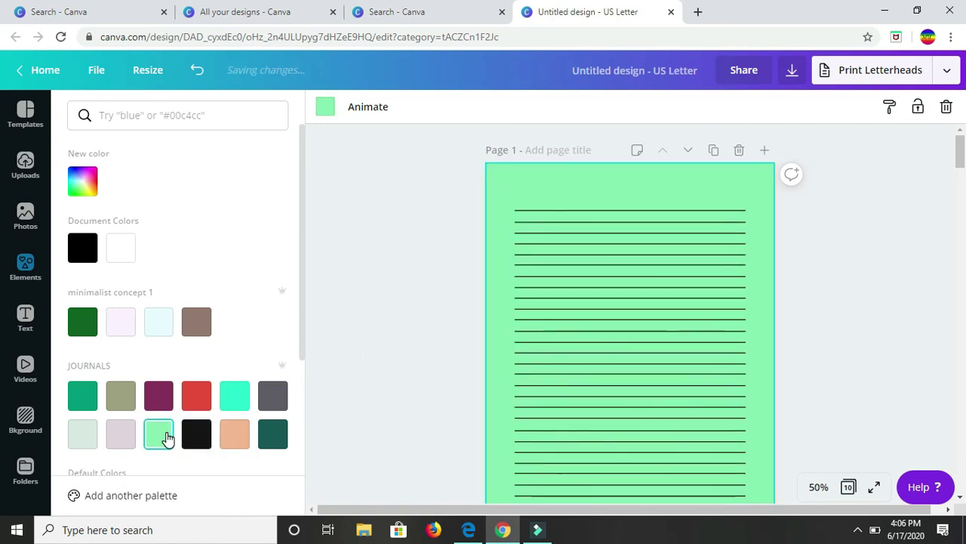
- Look through the following pages and return to page 1 to check which pages carry the background colour
click(960, 212)
click(960, 213)
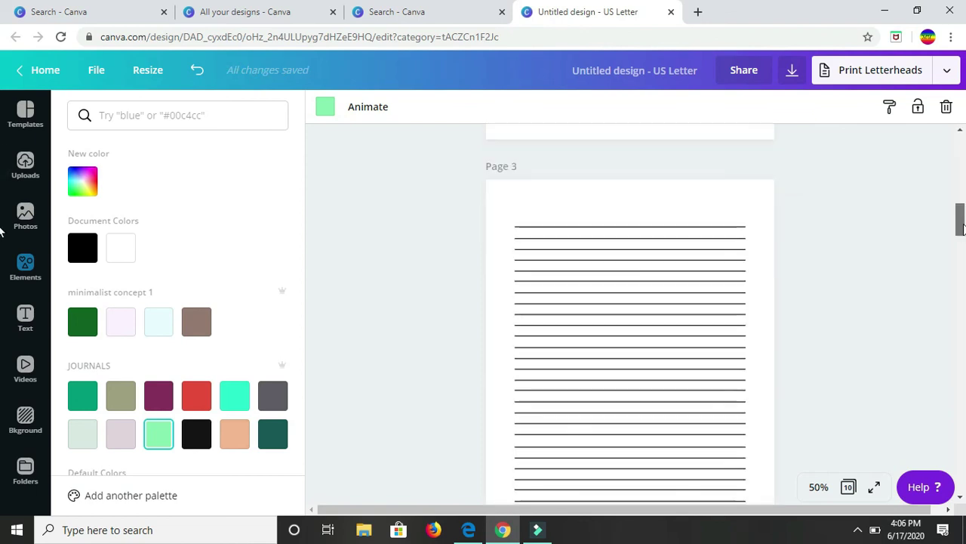
click(962, 342)
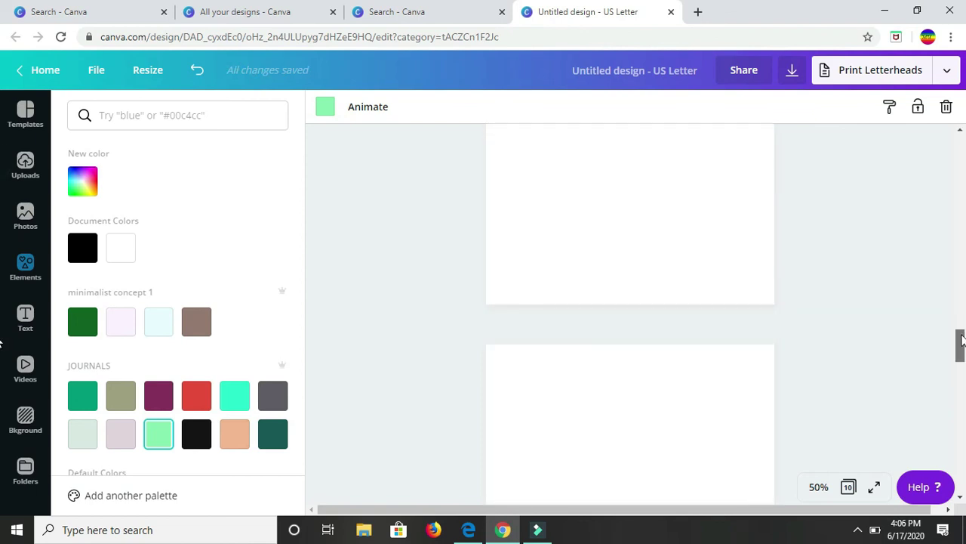
click(960, 150)
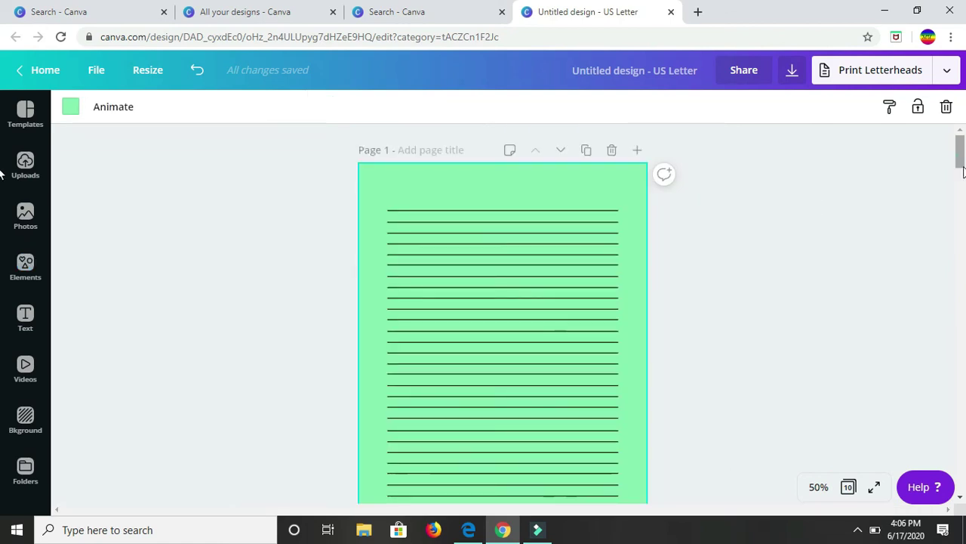
drag(959, 162, 959, 176)
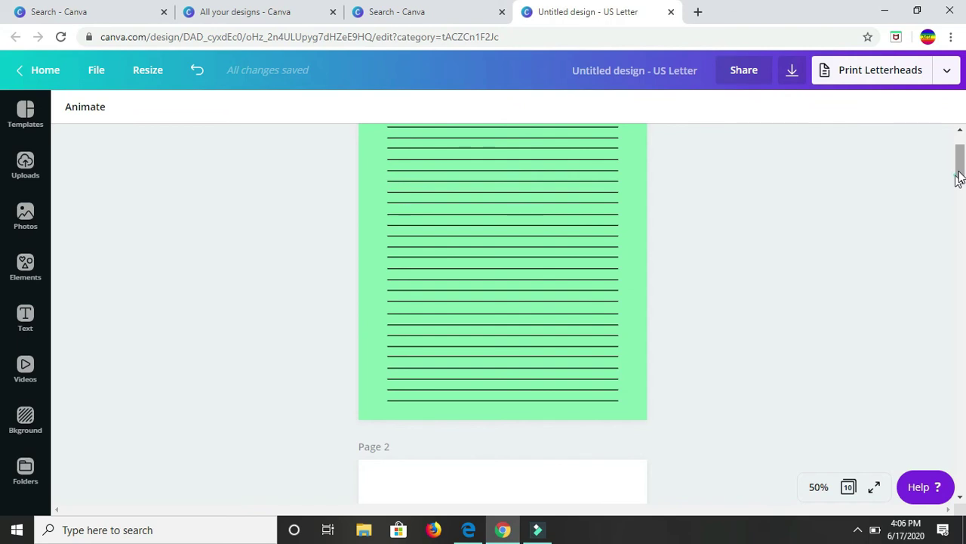
drag(960, 177, 960, 140)
scroll(954, 254, down, 7)
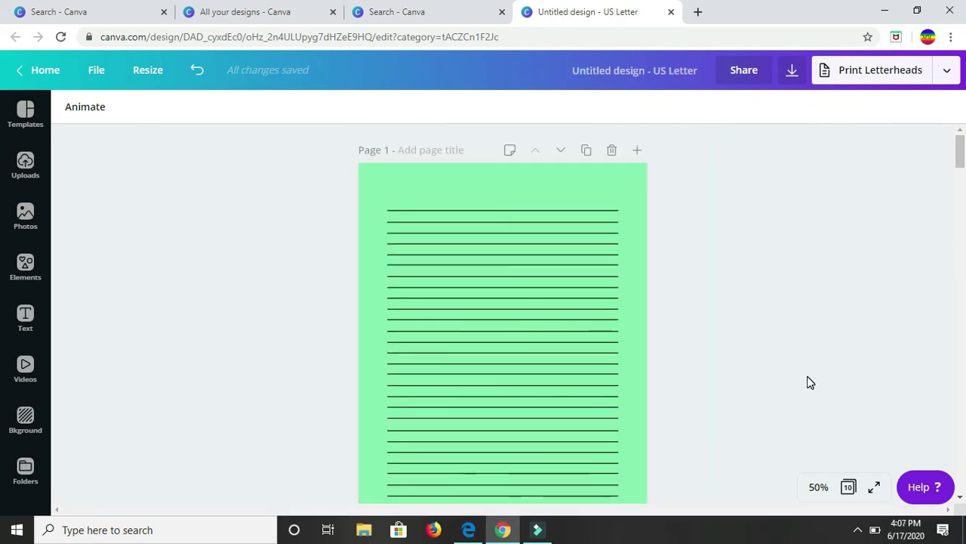